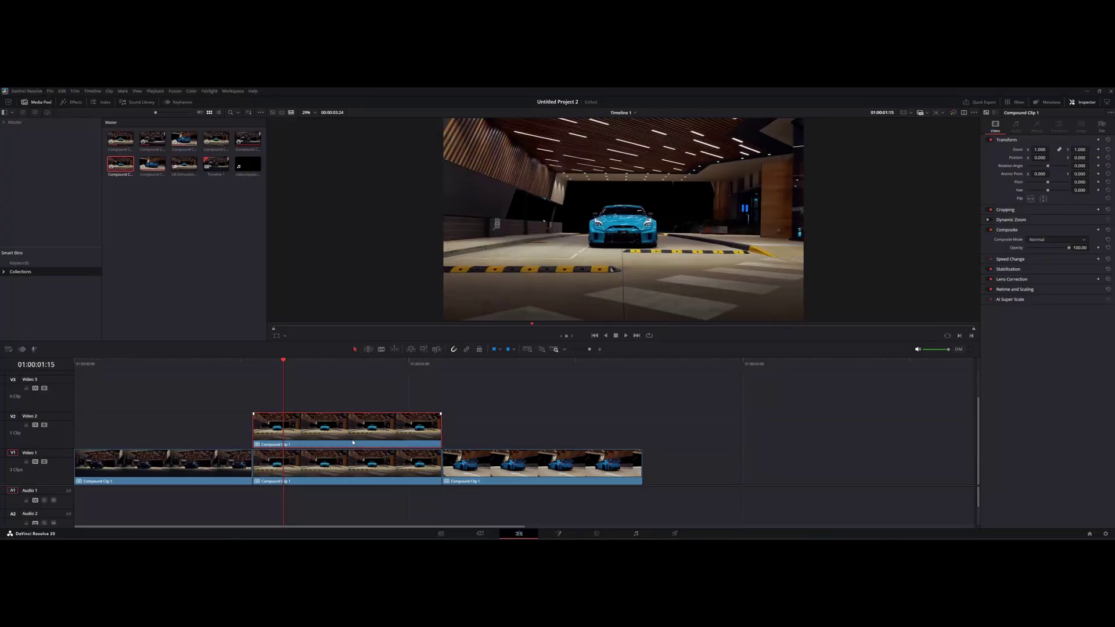
Turn the duplicate clip on Video 2 into a freeze frame of its first frame
{"action": "left_click_drag", "start_coordinate": [283, 361], "coordinate": [255, 363]}
{"action": "right_click", "coordinate": [302, 434]}
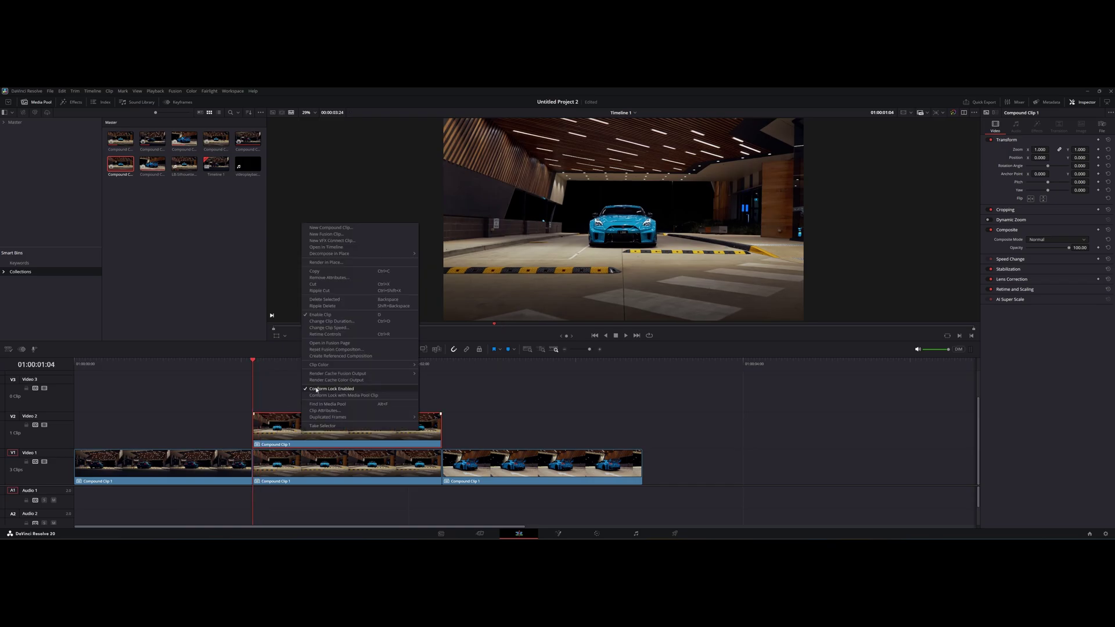
{"action": "left_click", "coordinate": [327, 328]}
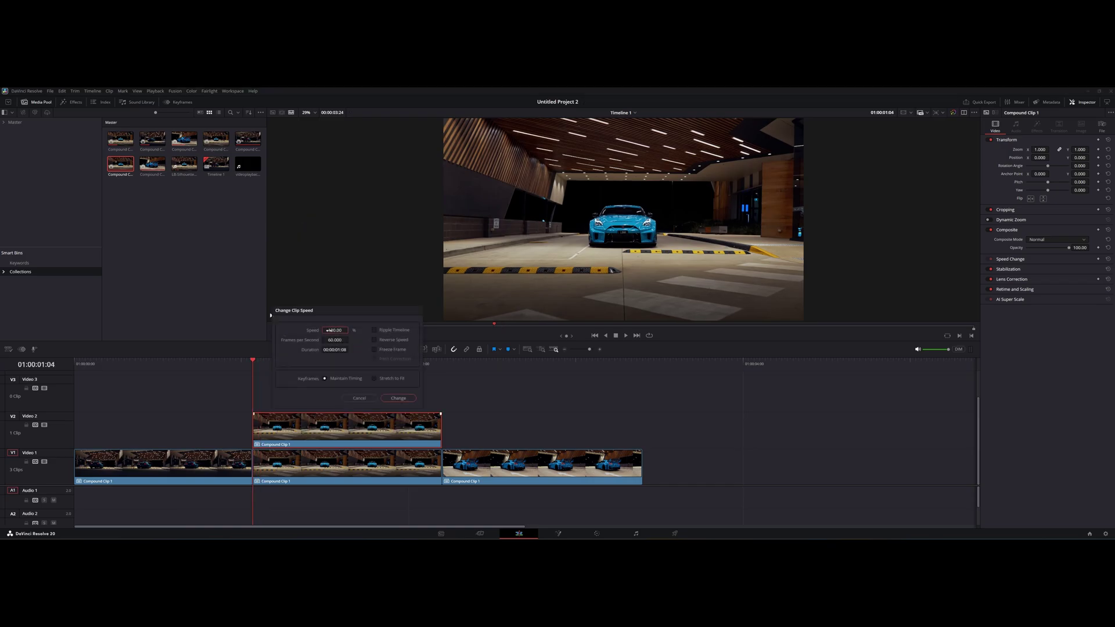
{"action": "left_click", "coordinate": [374, 350]}
{"action": "left_click", "coordinate": [398, 398]}
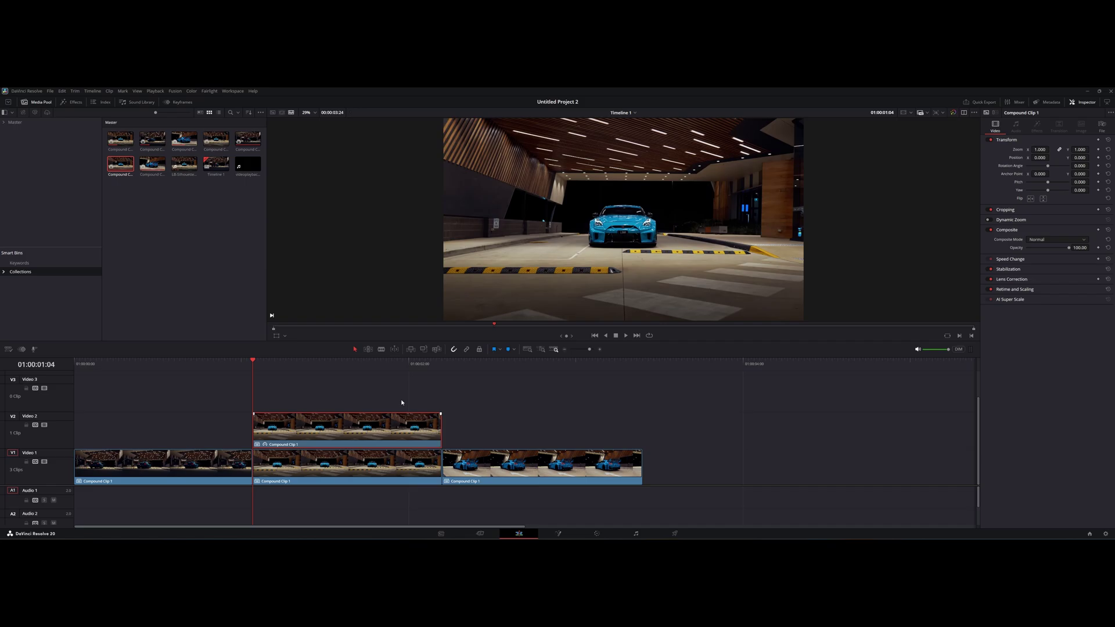
Start a curve window on the frozen clip, tracing the front-view car's lower edge and right side up to the mirror
{"action": "left_click", "coordinate": [601, 536]}
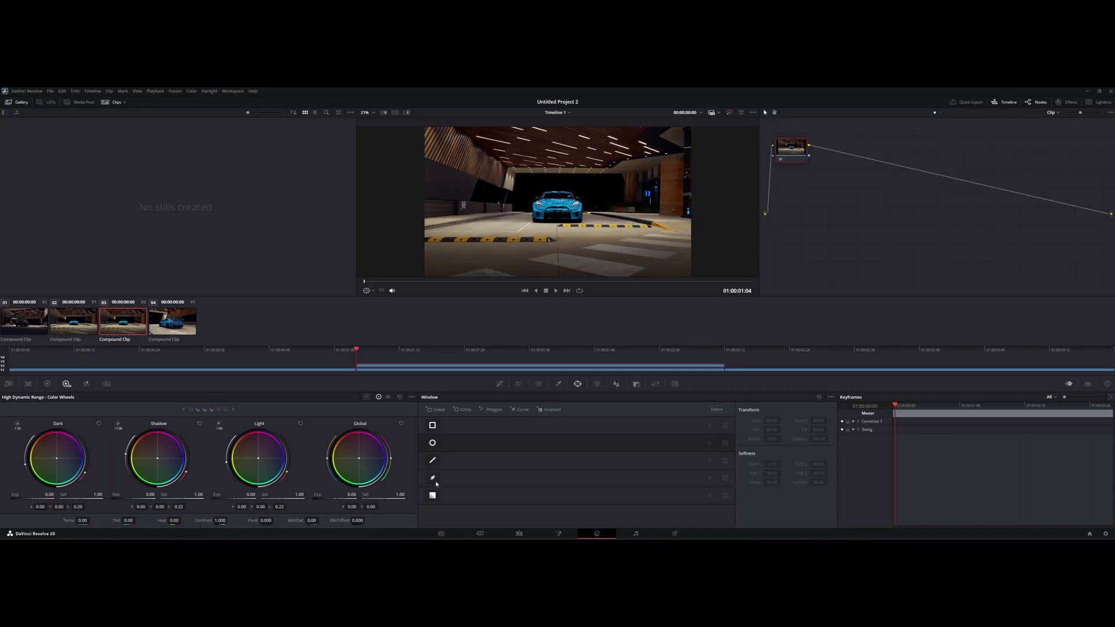
{"action": "left_click", "coordinate": [432, 478]}
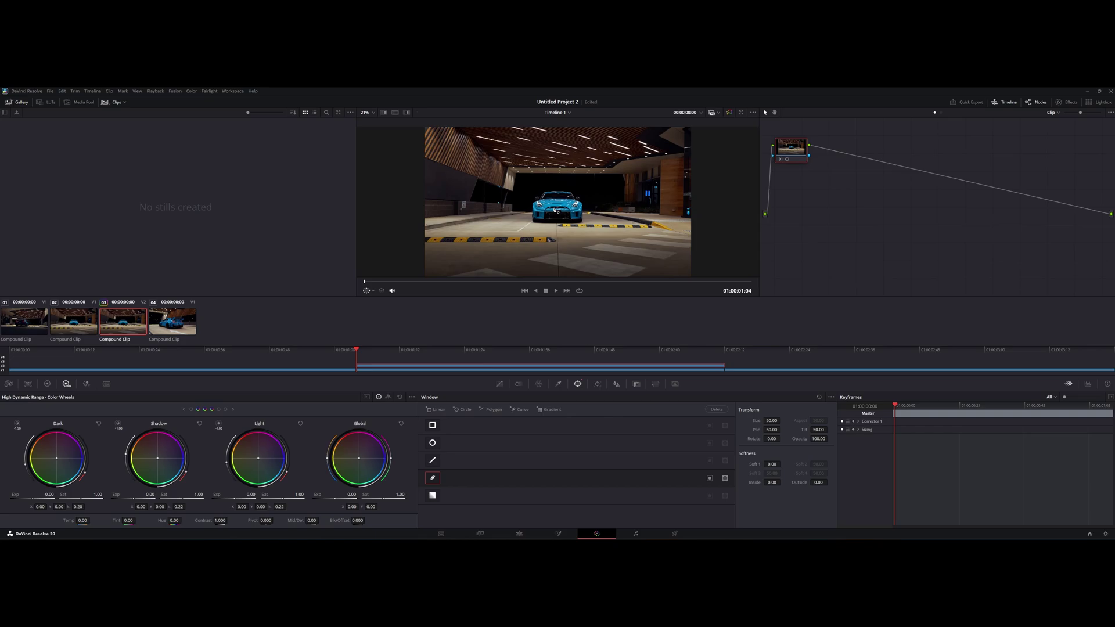
{"action": "scroll", "coordinate": [554, 210], "scroll_direction": "up", "scroll_amount": 6}
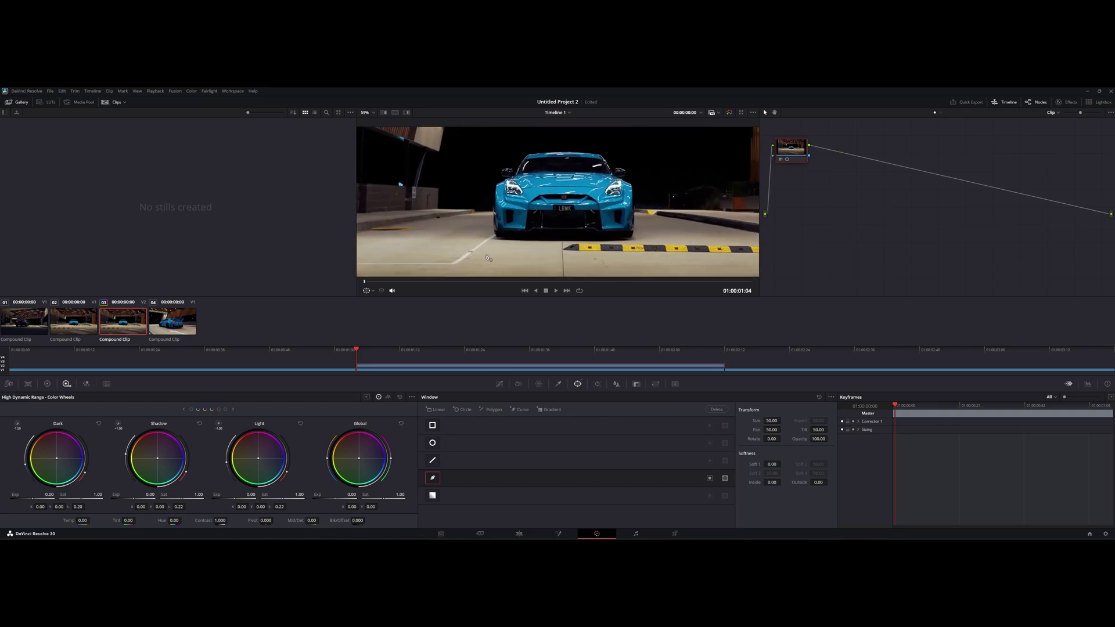
{"action": "left_click", "coordinate": [592, 228]}
{"action": "left_click", "coordinate": [595, 230]}
{"action": "left_click", "coordinate": [616, 231]}
{"action": "left_click", "coordinate": [618, 238]}
{"action": "left_click", "coordinate": [633, 228]}
{"action": "left_click", "coordinate": [631, 182]}
{"action": "left_click", "coordinate": [622, 180]}
{"action": "scroll", "coordinate": [616, 178], "scroll_direction": "up", "scroll_amount": 3}
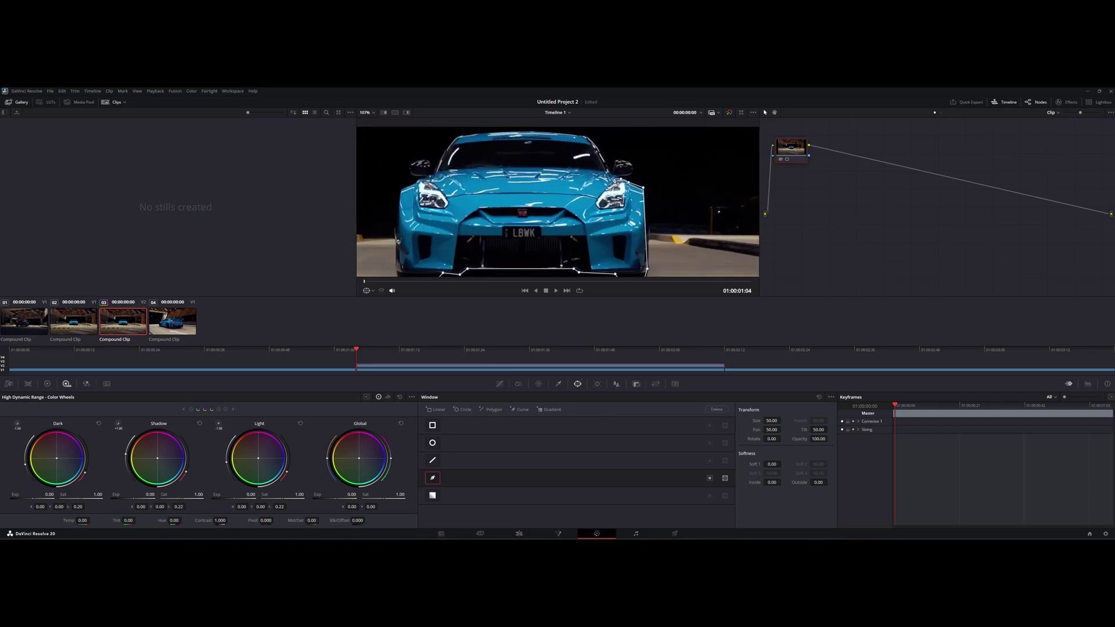
Continue the curve mask over the car's roof, around the left mirror and down the left side, closing the outline
{"action": "left_click", "coordinate": [588, 137]}
{"action": "left_click_drag", "start_coordinate": [457, 137], "coordinate": [415, 145]}
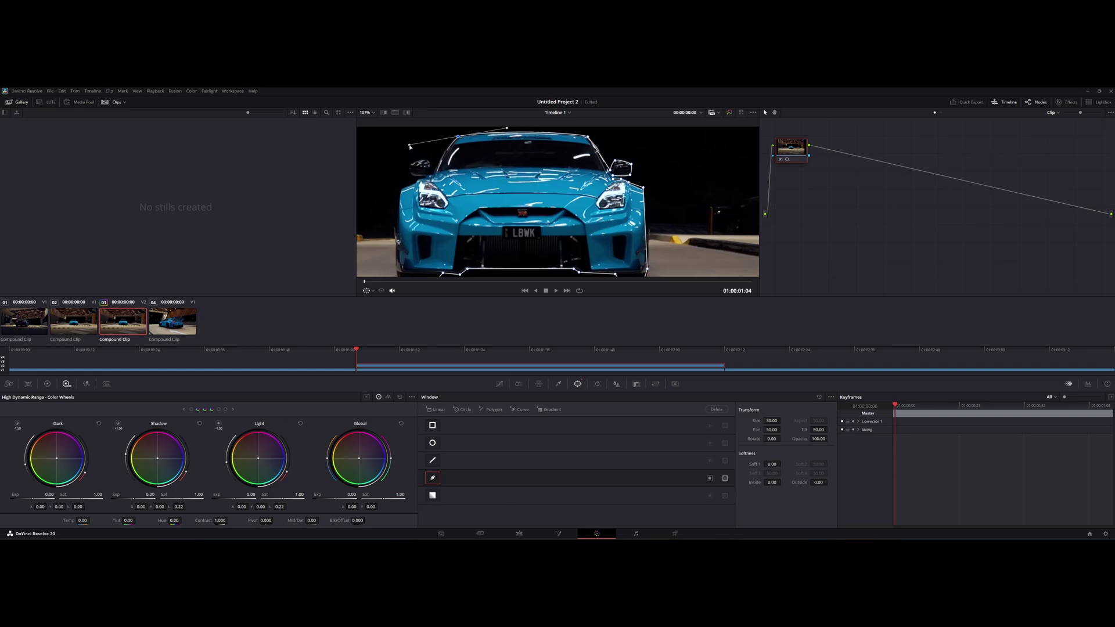
{"action": "left_click", "coordinate": [435, 173]}
{"action": "left_click", "coordinate": [431, 174]}
{"action": "left_click", "coordinate": [428, 160]}
{"action": "left_click", "coordinate": [411, 164]}
{"action": "left_click", "coordinate": [425, 178]}
{"action": "left_click", "coordinate": [415, 184]}
{"action": "left_click", "coordinate": [400, 189]}
{"action": "left_click", "coordinate": [394, 229]}
{"action": "left_click", "coordinate": [394, 245]}
{"action": "left_click", "coordinate": [396, 269]}
{"action": "scroll", "coordinate": [397, 269], "scroll_direction": "down", "scroll_amount": 2}
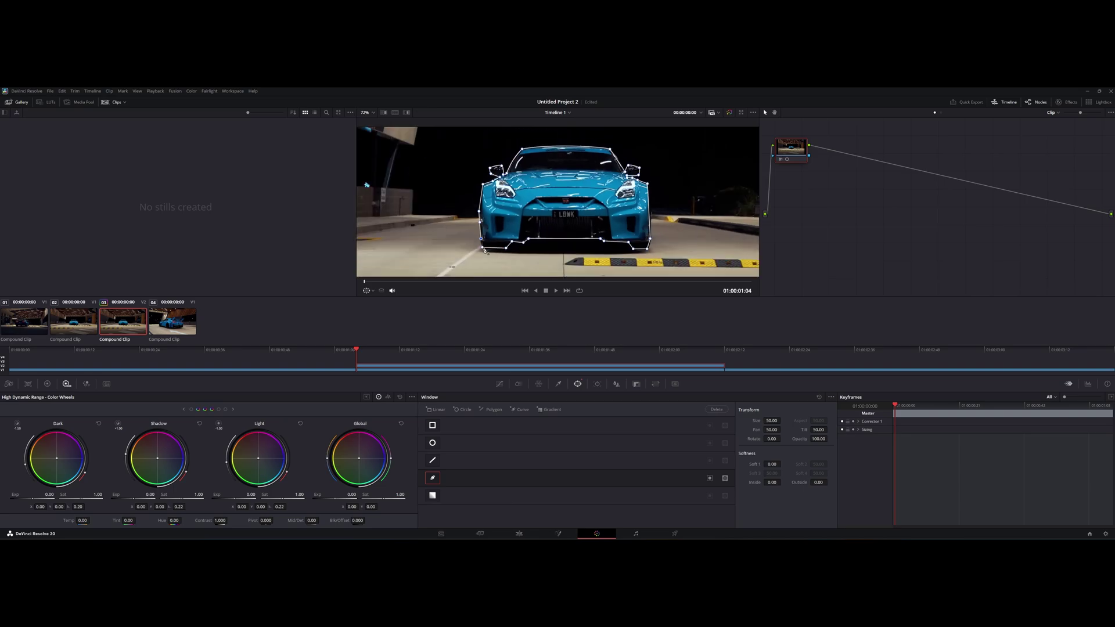
Add an alpha output for the masked car's node and soften the window's outside edge
{"action": "right_click", "coordinate": [847, 218]}
{"action": "left_click", "coordinate": [859, 249]}
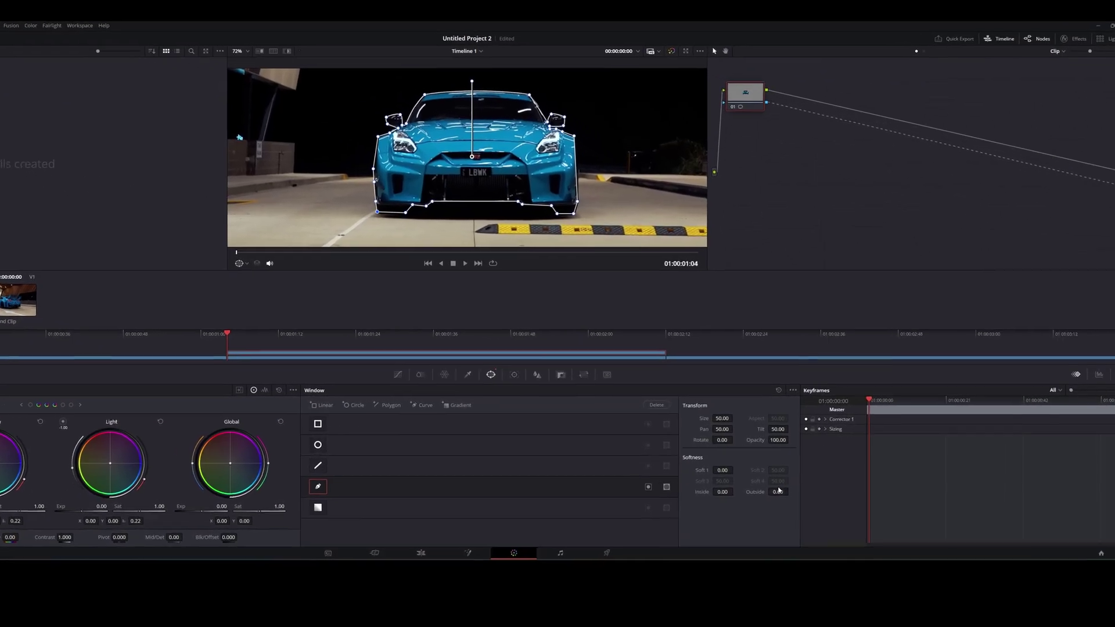
{"action": "left_click_drag", "start_coordinate": [819, 482], "coordinate": [831, 482]}
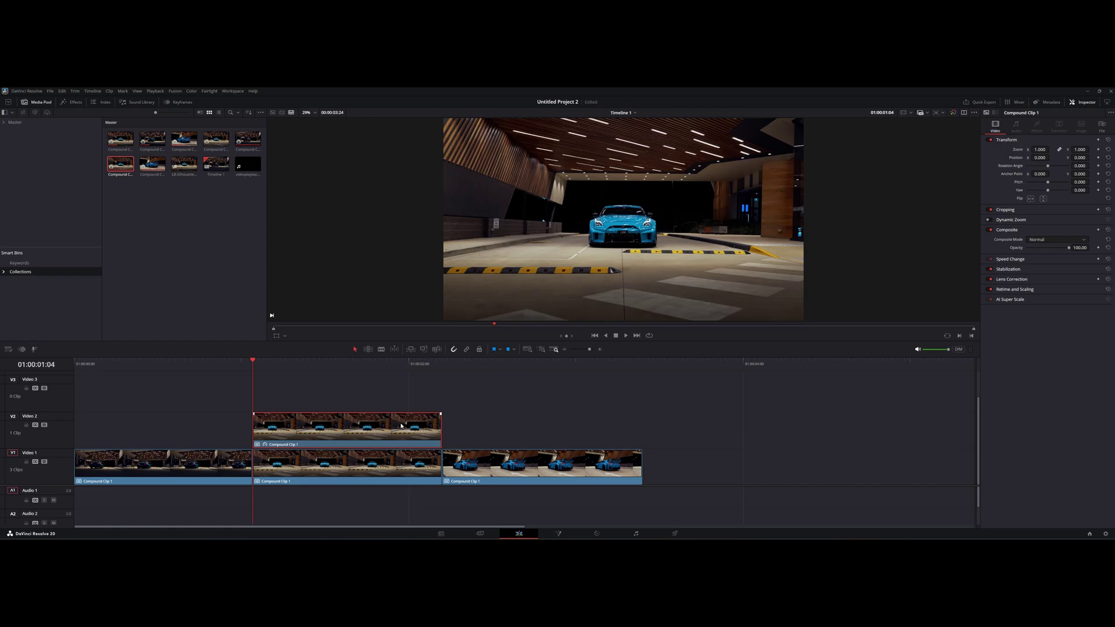
Move the cut-out car clip earlier to overlap the first clip and trim its end to the first cut on Video 1
{"action": "left_click_drag", "start_coordinate": [379, 427], "coordinate": [334, 418]}
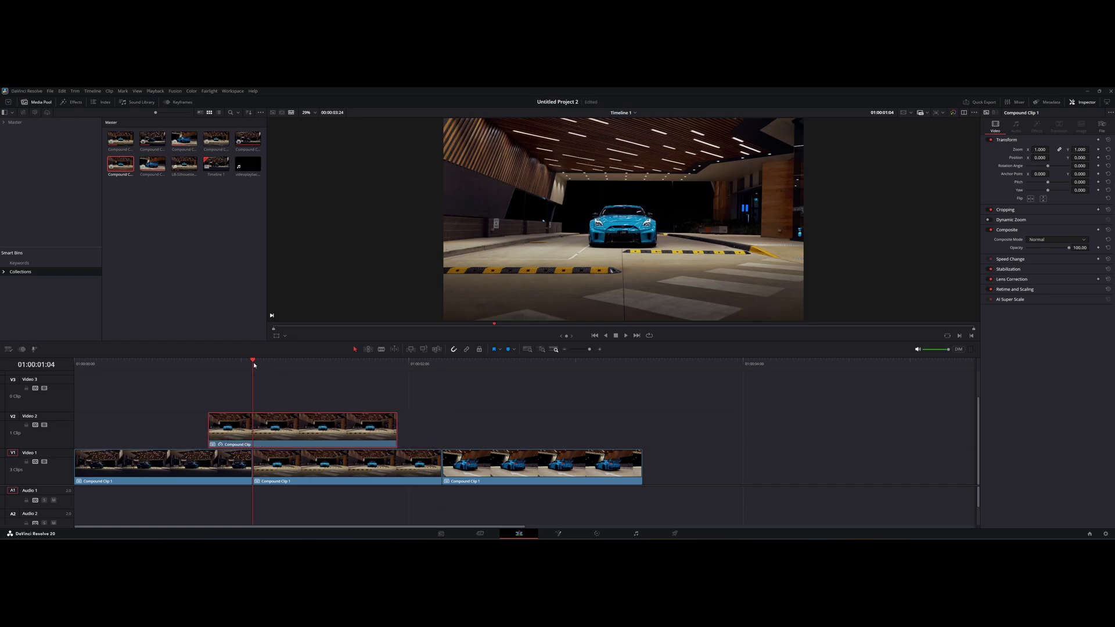
{"action": "left_click_drag", "start_coordinate": [254, 365], "coordinate": [243, 362]}
{"action": "left_click_drag", "start_coordinate": [284, 420], "coordinate": [277, 429]}
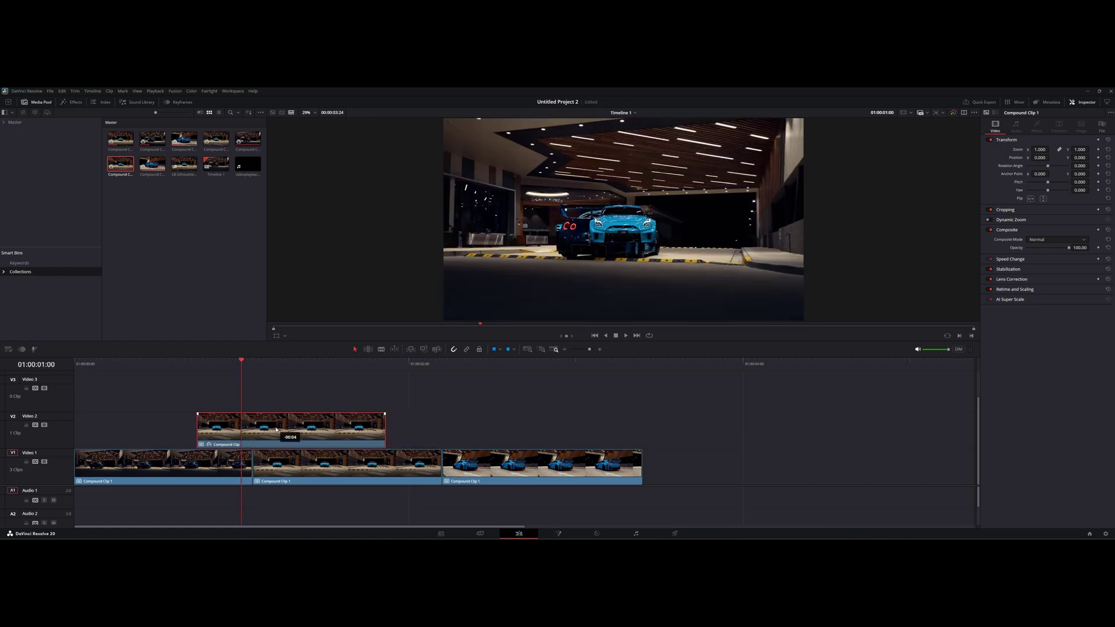
{"action": "left_click_drag", "start_coordinate": [383, 434], "coordinate": [249, 434]}
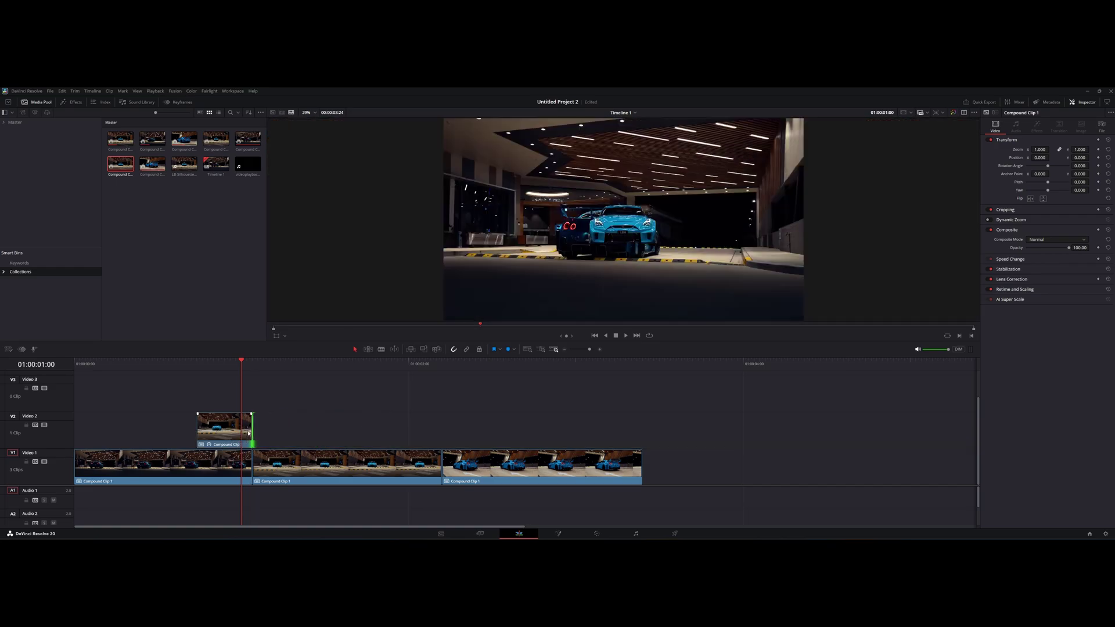
Create a compound clip from the trimmed front-view car cut-out, keeping the default name
{"action": "right_click", "coordinate": [204, 426]}
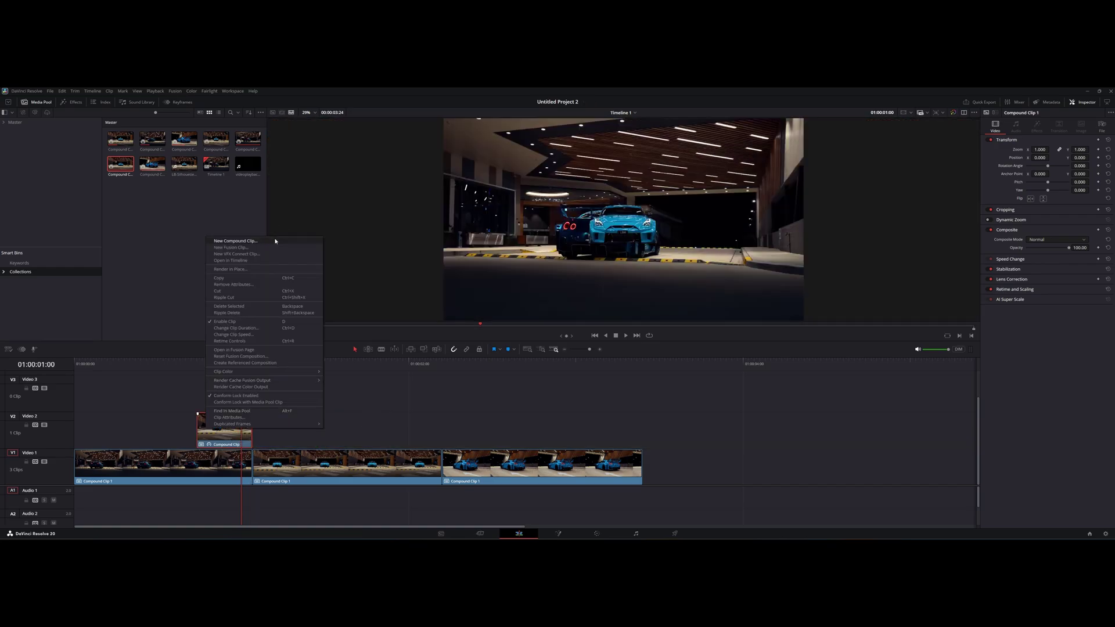
{"action": "left_click", "coordinate": [275, 240]}
{"action": "left_click", "coordinate": [600, 335]}
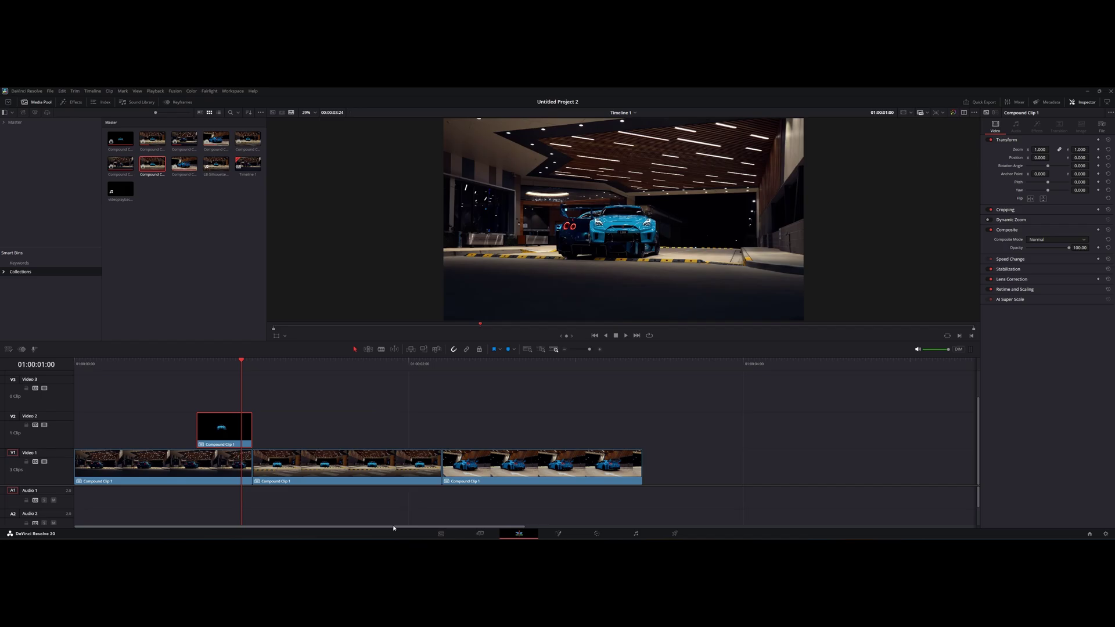
Add a Transform node to the compound clip in Fusion and keyframe its Size to 0.0 at frame 0
{"action": "left_click", "coordinate": [557, 534]}
{"action": "key", "text": "shift+space"}
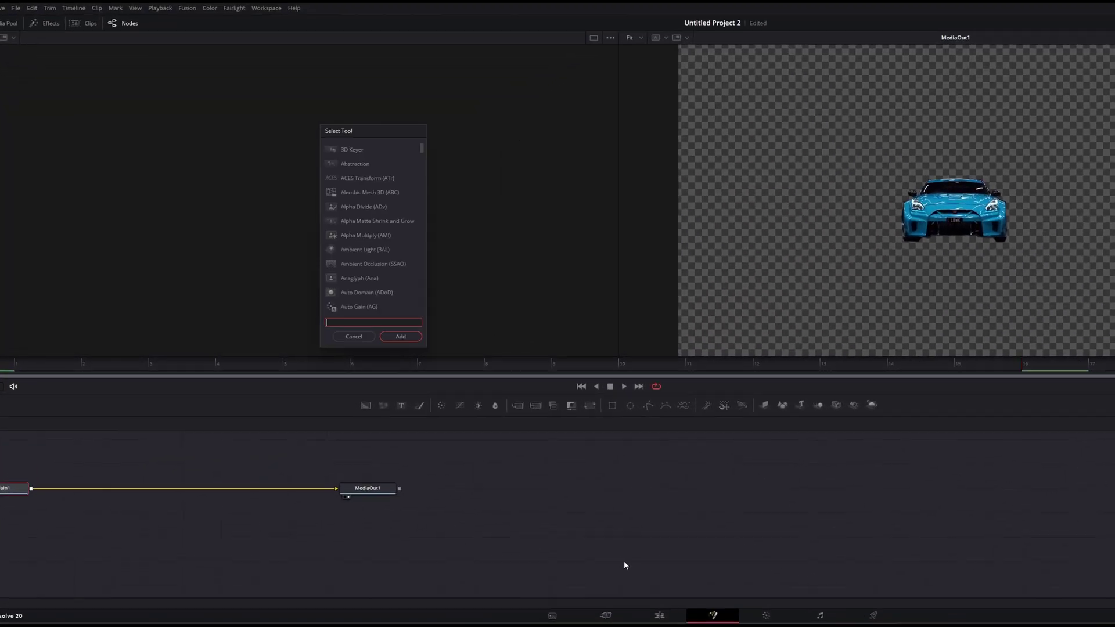
{"action": "type", "text": "transf"}
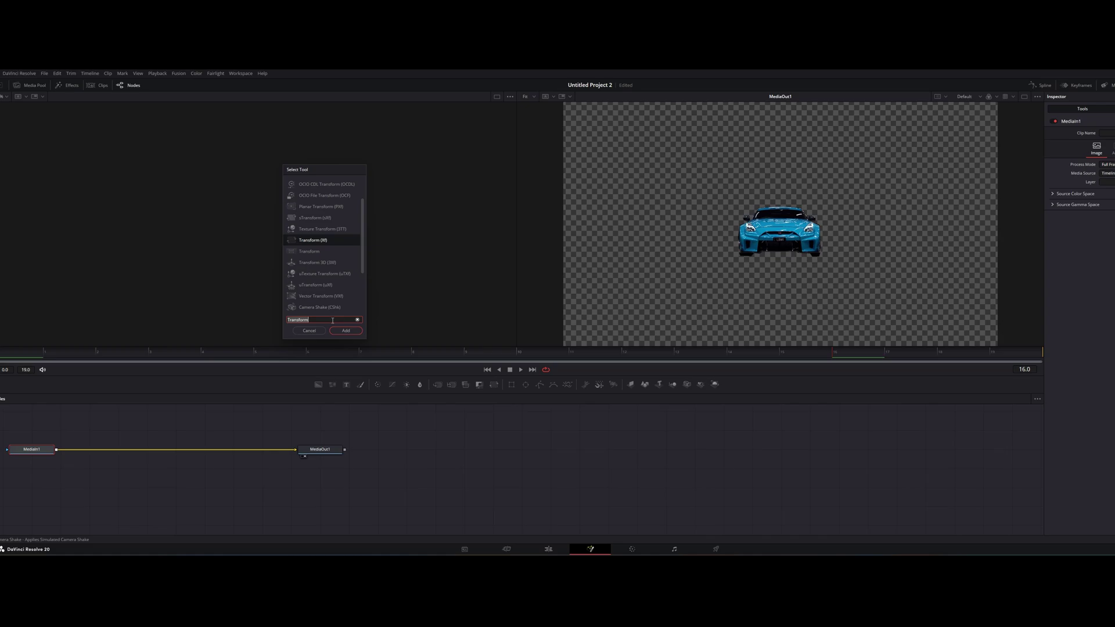
{"action": "key", "text": "Return"}
{"action": "left_click_drag", "start_coordinate": [785, 395], "coordinate": [957, 362]}
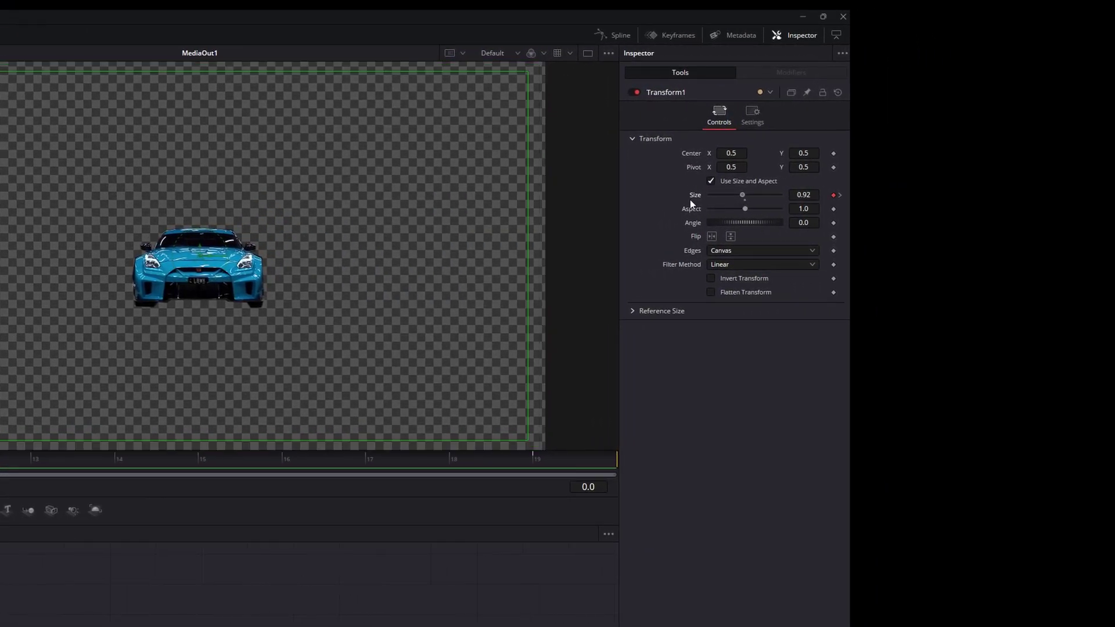
{"action": "left_click_drag", "start_coordinate": [690, 199], "coordinate": [683, 201]}
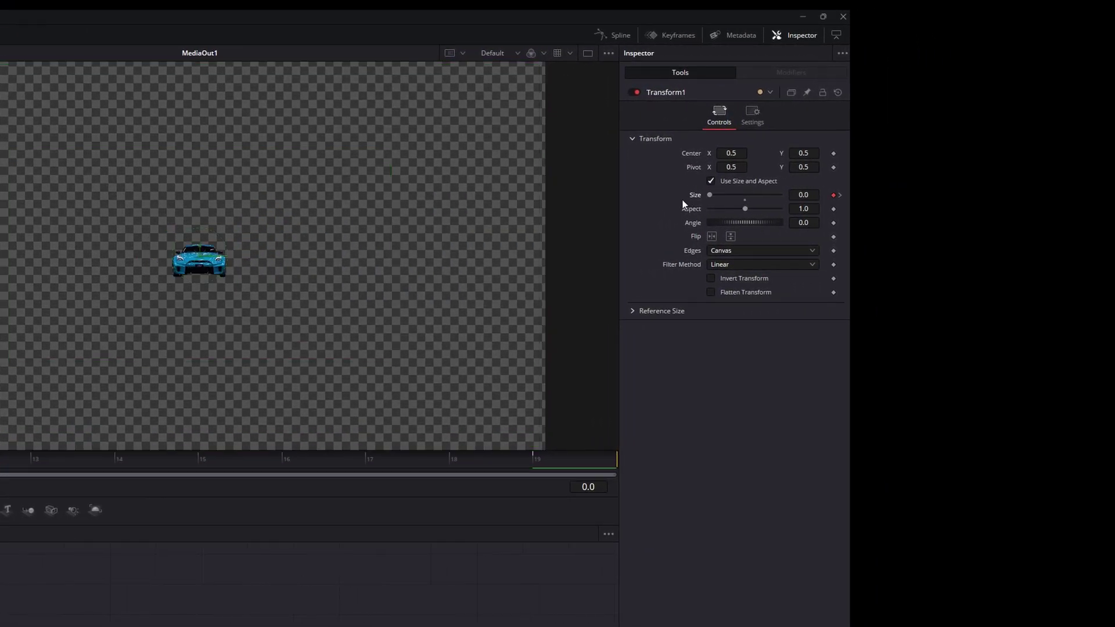
Enable motion blur on the Transform node and set the shutter angle to 303.3
{"action": "left_click", "coordinate": [753, 117]}
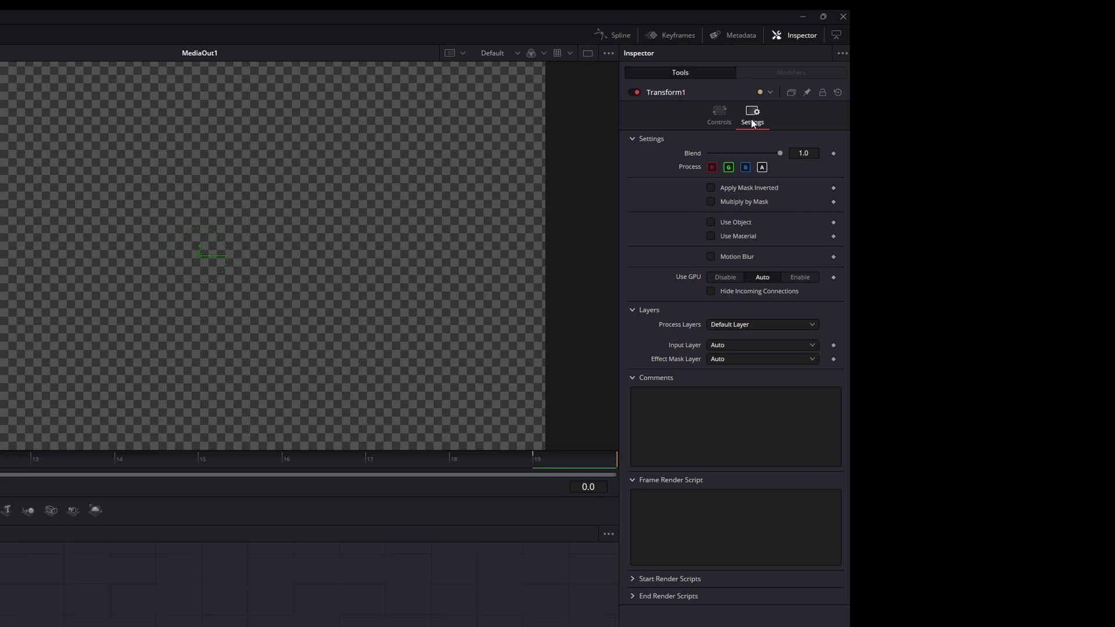
{"action": "left_click", "coordinate": [711, 256]}
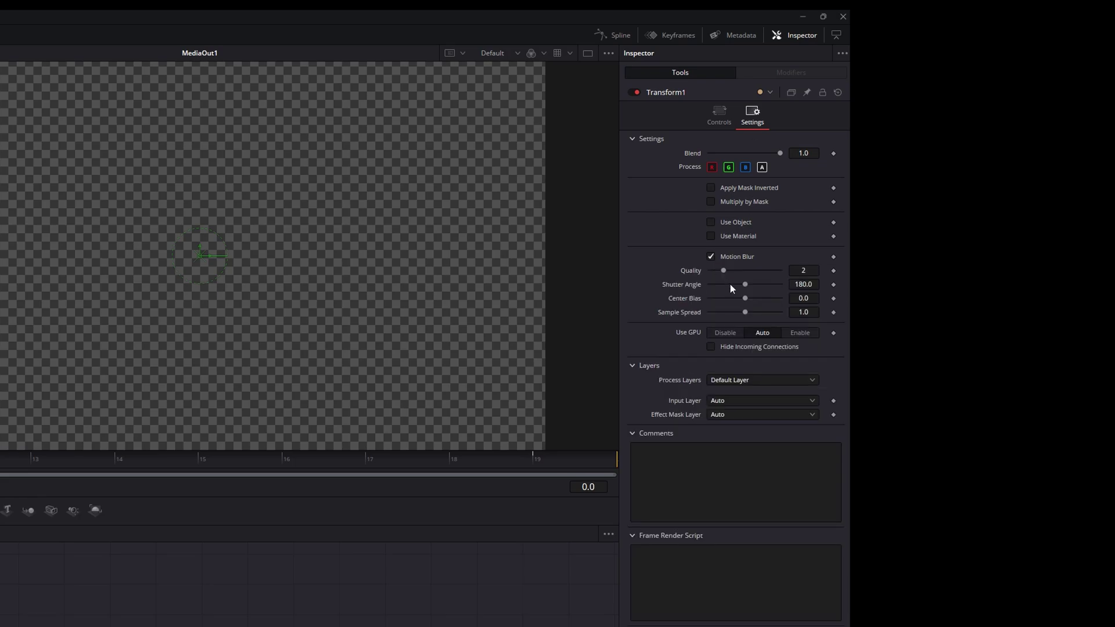
{"action": "left_click_drag", "start_coordinate": [745, 284], "coordinate": [749, 288]}
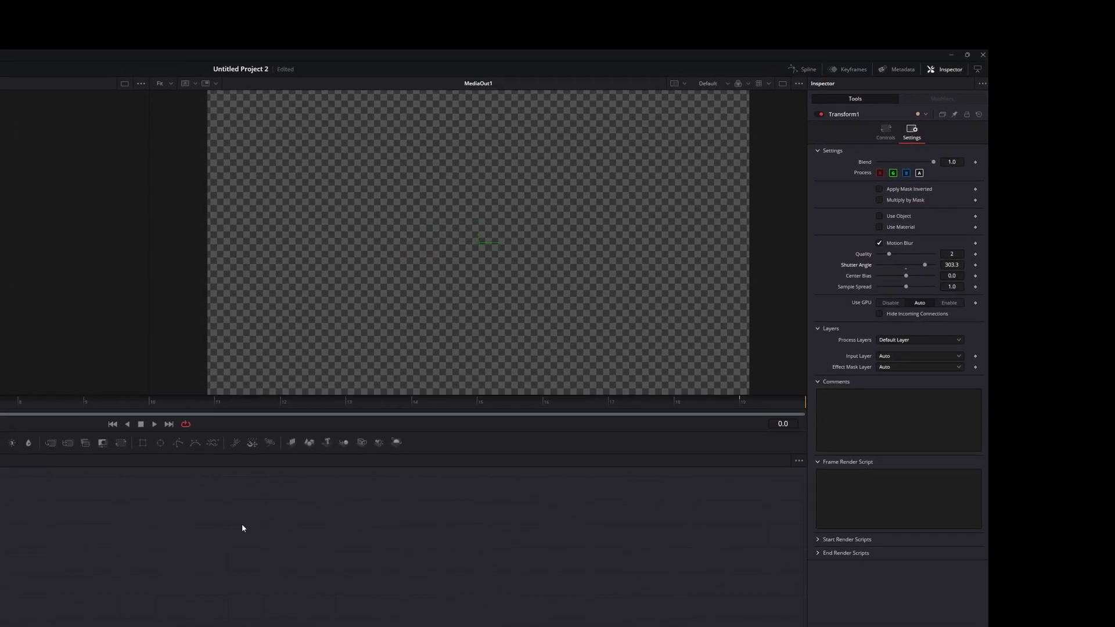
Duplicate the third Video 1 clip onto Video 2 and make the copy a freeze frame of its first frame
{"action": "left_click", "coordinate": [523, 534]}
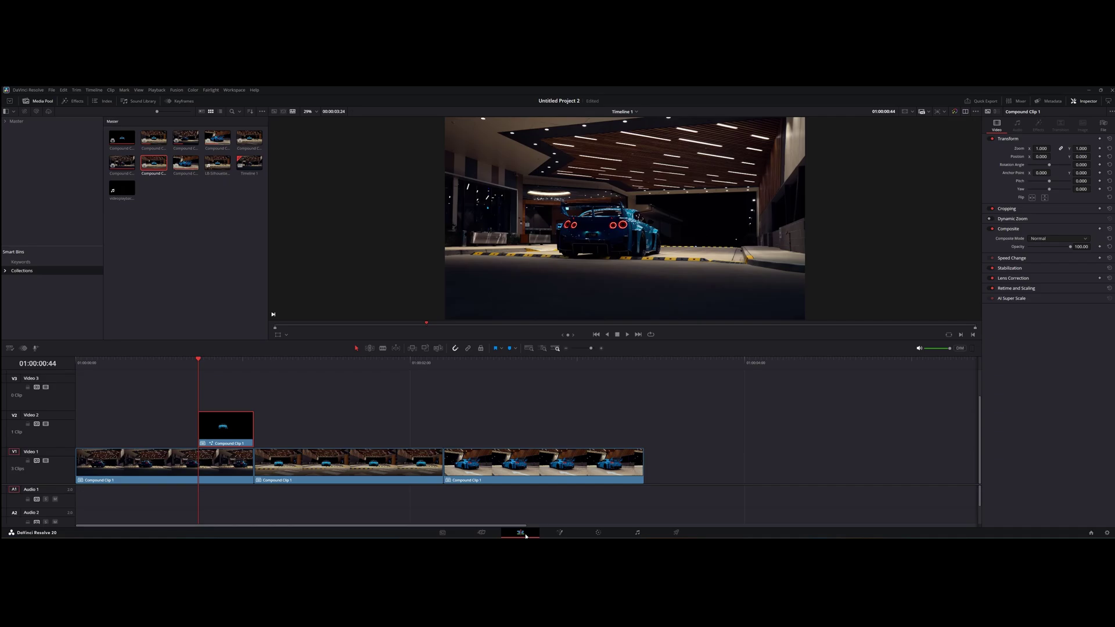
{"action": "left_click_drag", "start_coordinate": [198, 362], "coordinate": [441, 374]}
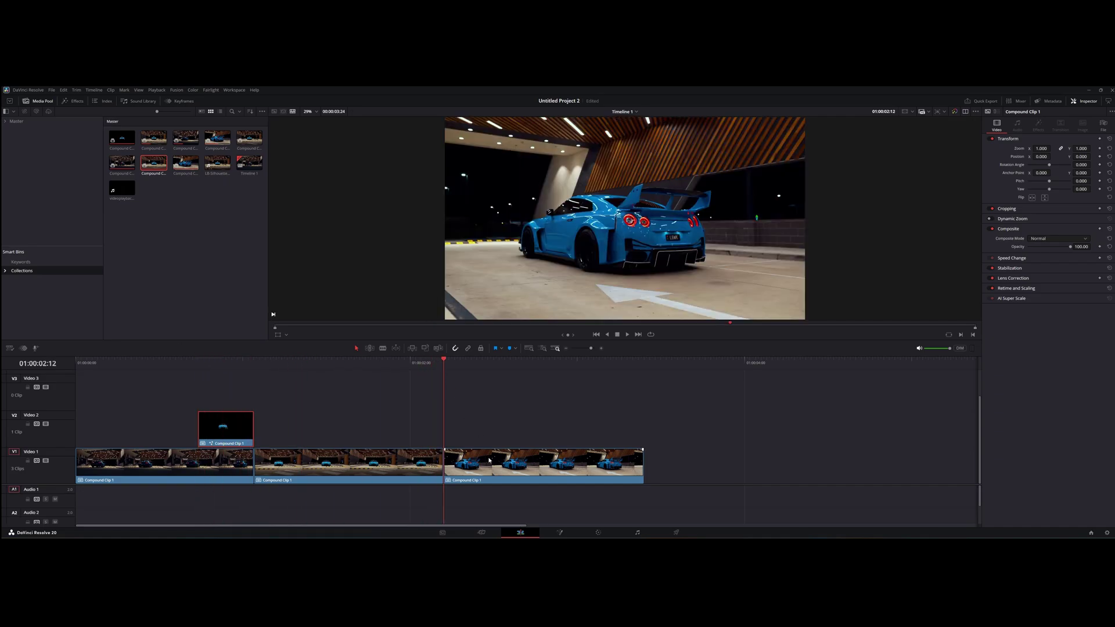
{"action": "left_click_drag", "start_coordinate": [489, 461], "coordinate": [489, 427], "text": "alt"}
{"action": "right_click", "coordinate": [488, 425]}
{"action": "left_click", "coordinate": [532, 332]}
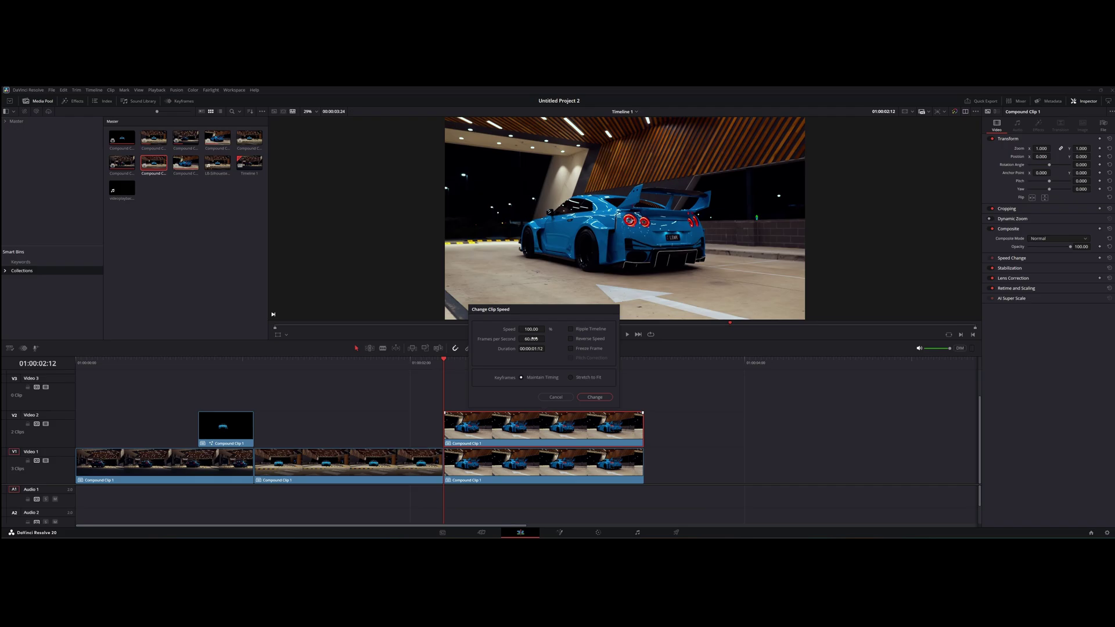
{"action": "left_click", "coordinate": [571, 348]}
{"action": "left_click", "coordinate": [593, 398]}
Draw a closed curve window around the rear-view car, including its wheels, spoiler, roof and mirror
{"action": "left_click", "coordinate": [598, 532]}
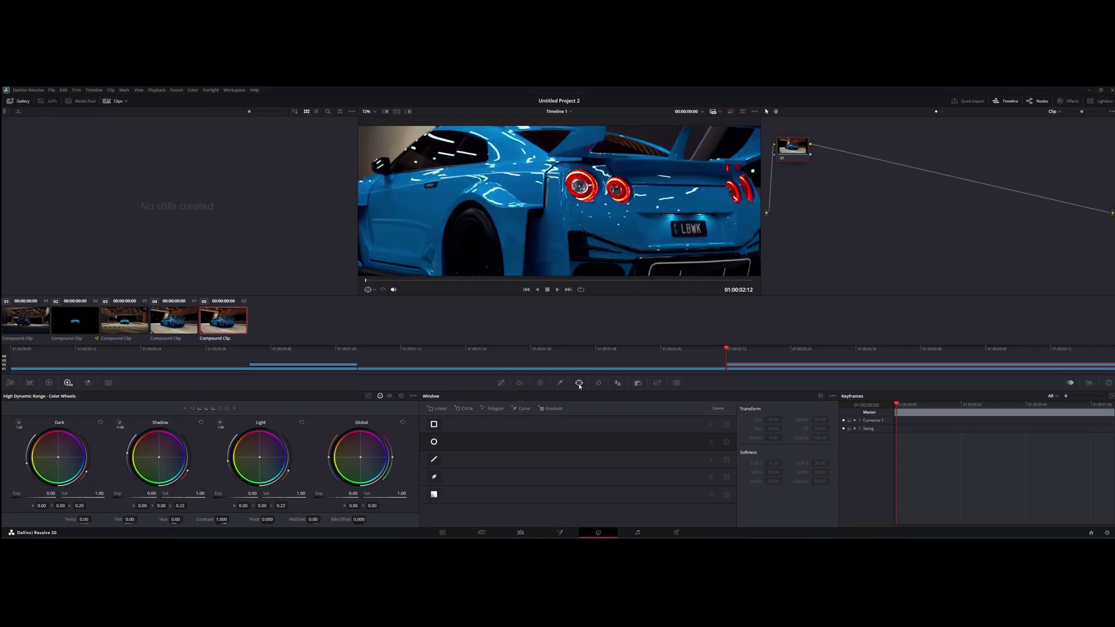
{"action": "left_click", "coordinate": [434, 477]}
{"action": "scroll", "coordinate": [540, 235], "scroll_direction": "down", "scroll_amount": 5}
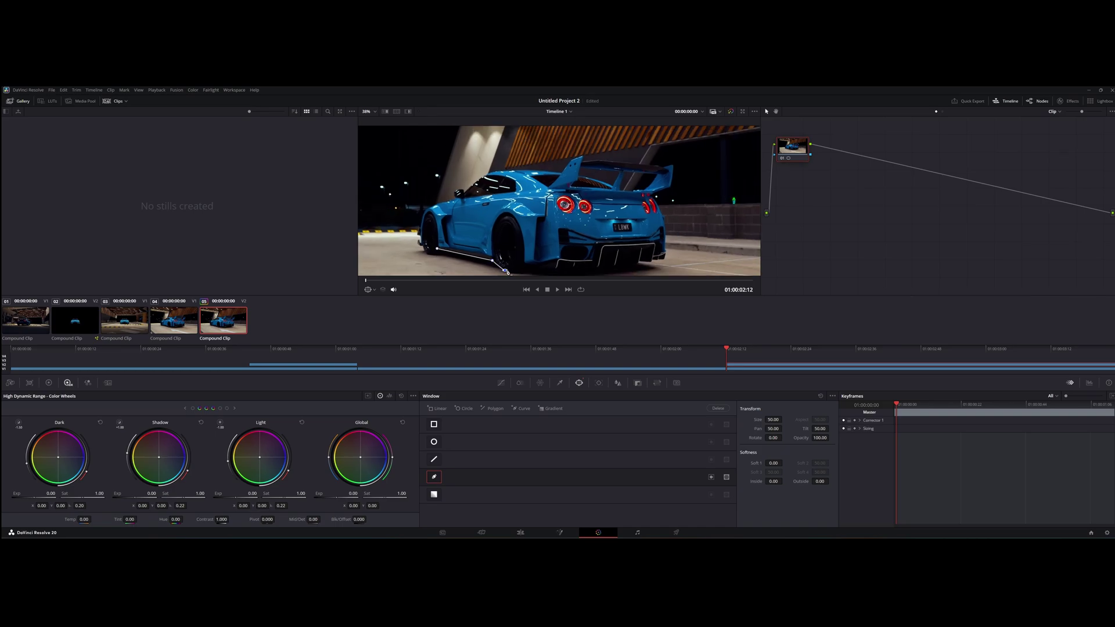
{"action": "scroll", "coordinate": [663, 187], "scroll_direction": "up", "scroll_amount": 5}
{"action": "left_click", "coordinate": [698, 134]}
{"action": "scroll", "coordinate": [698, 134], "scroll_direction": "down", "scroll_amount": 5}
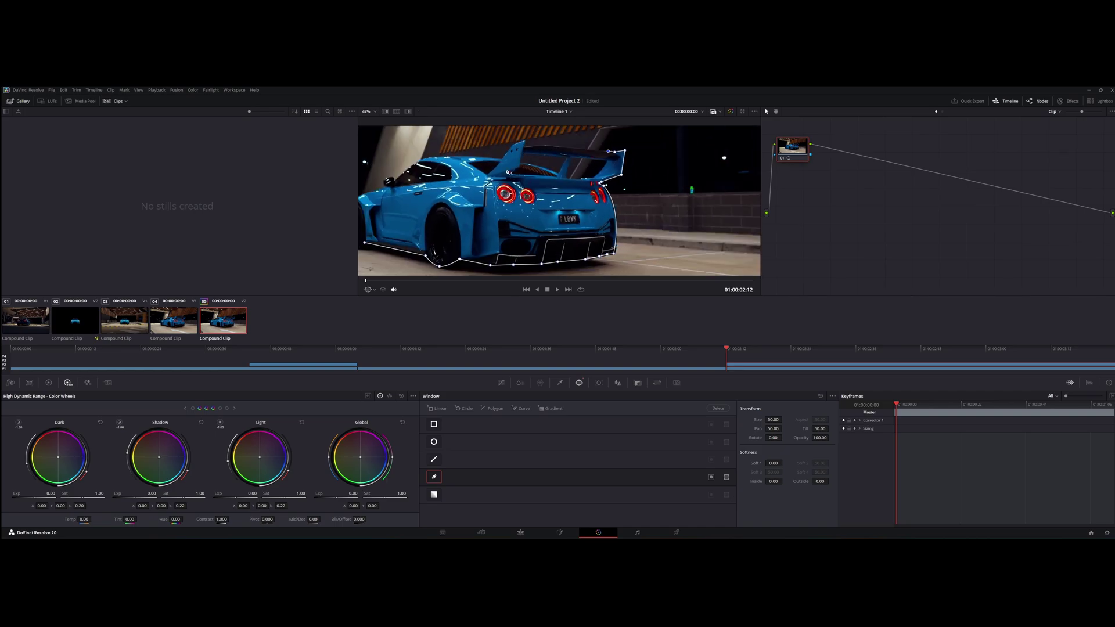
{"action": "left_click", "coordinate": [523, 144]}
{"action": "left_click", "coordinate": [501, 159]}
{"action": "left_click", "coordinate": [469, 156]}
{"action": "left_click", "coordinate": [433, 159]}
{"action": "scroll", "coordinate": [406, 175], "scroll_direction": "up", "scroll_amount": 6}
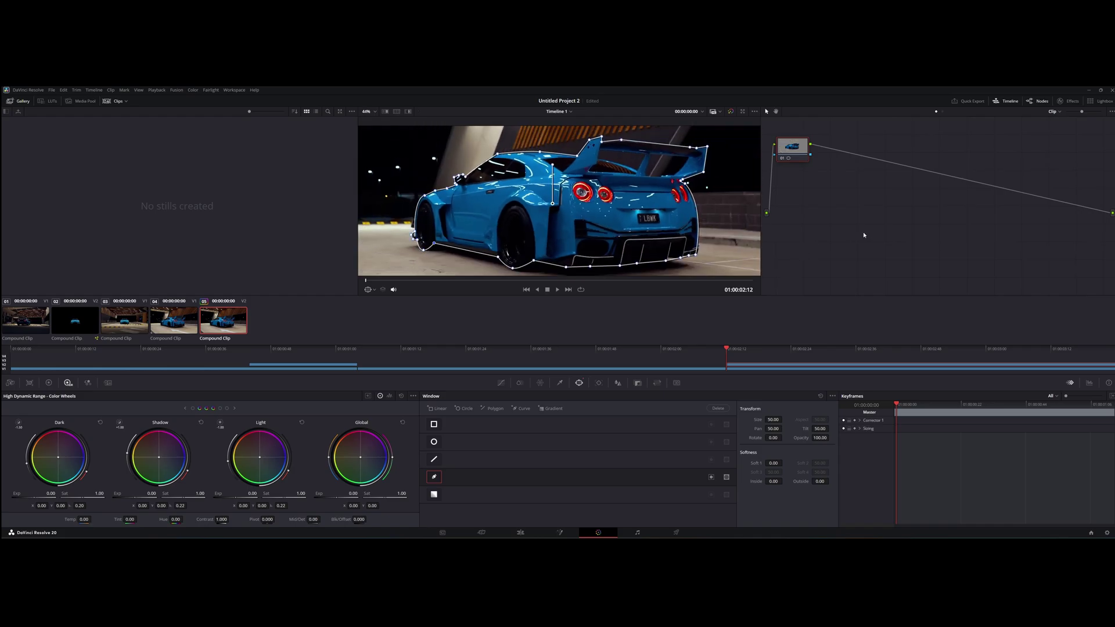
Add an alpha output for the rear-view car's mask and soften the window's inside and outside edges
{"action": "right_click", "coordinate": [869, 231]}
{"action": "left_click", "coordinate": [881, 264]}
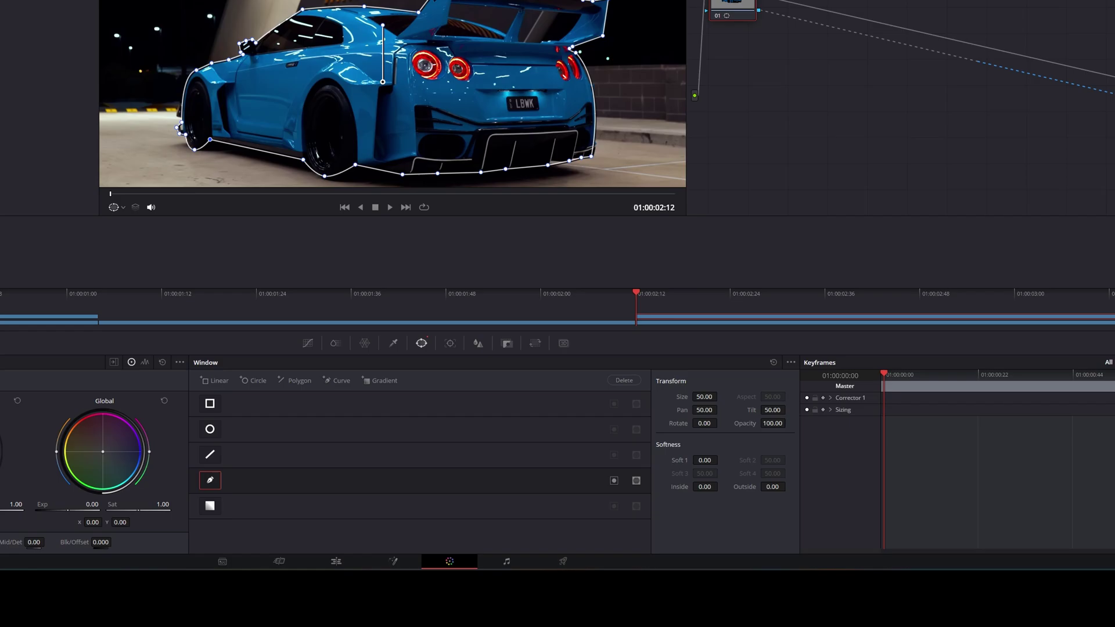
{"action": "left_click_drag", "start_coordinate": [749, 489], "coordinate": [694, 492]}
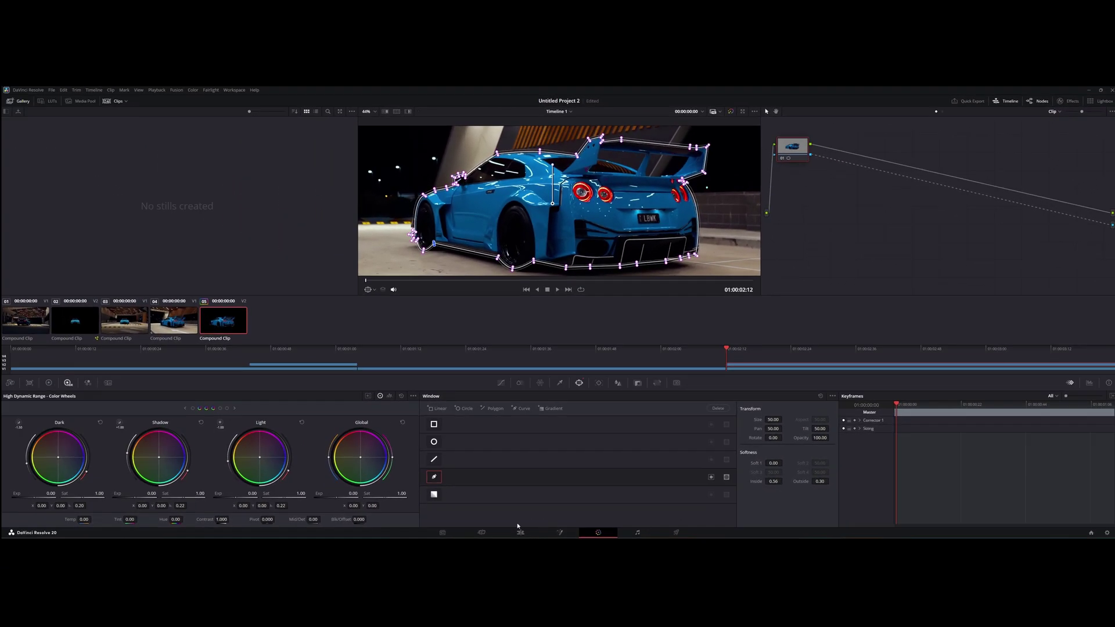
Move the rear-view car cut-out earlier over the second clip and trim its end to the second cut
{"action": "left_click", "coordinate": [520, 532]}
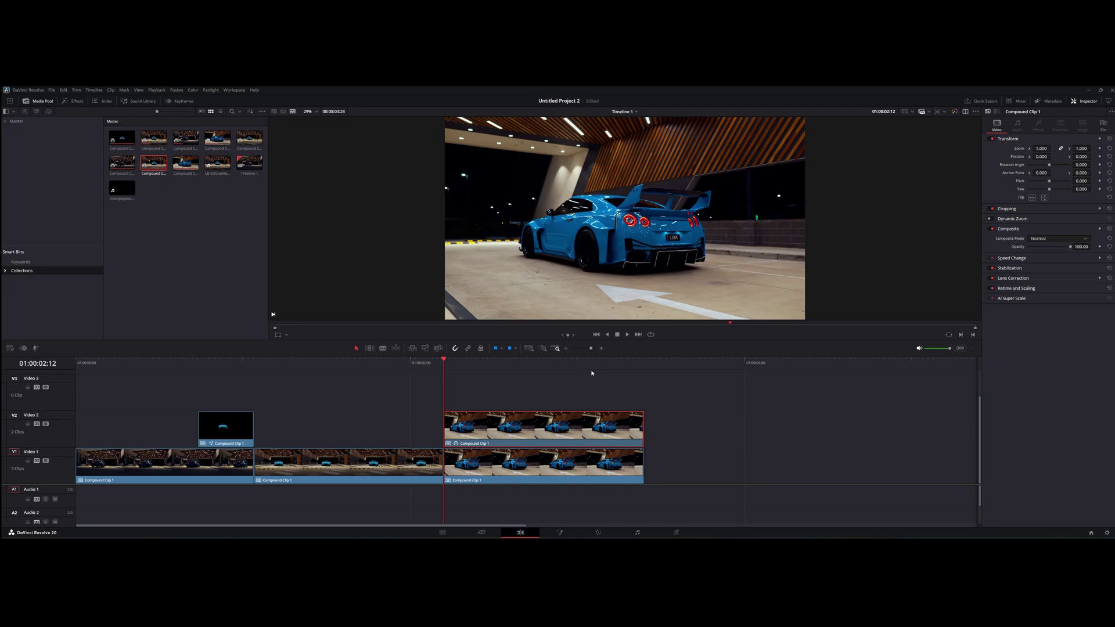
{"action": "left_click_drag", "start_coordinate": [562, 432], "coordinate": [509, 433]}
{"action": "left_click_drag", "start_coordinate": [591, 433], "coordinate": [443, 433]}
Convert the trimmed rear-view car cut-out on Video 2 into a new compound clip
{"action": "right_click", "coordinate": [403, 429]}
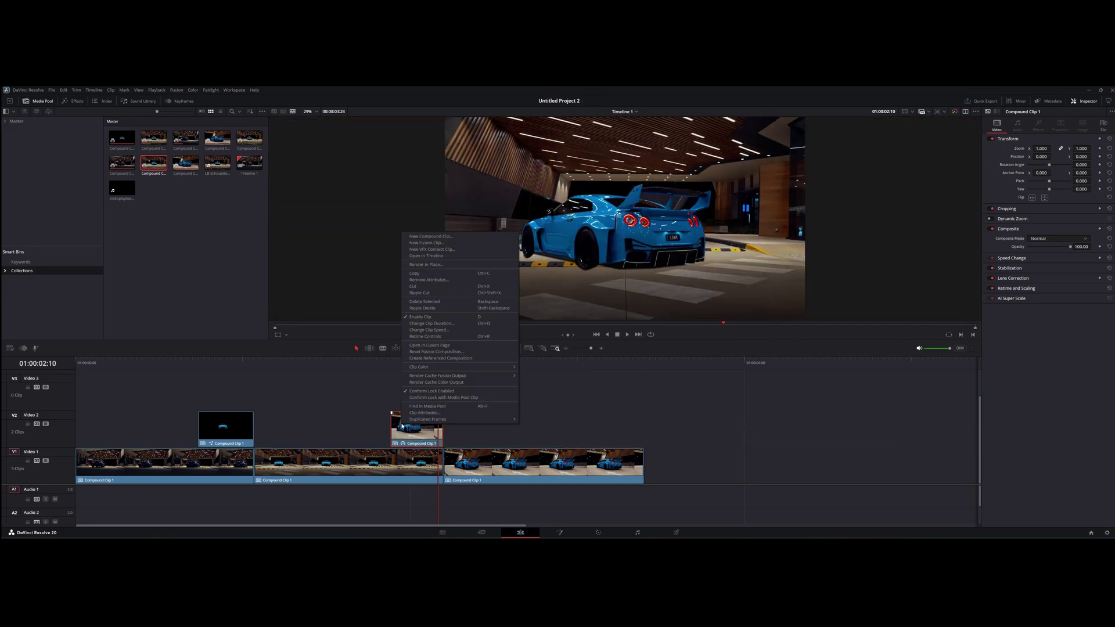
{"action": "left_click", "coordinate": [430, 238]}
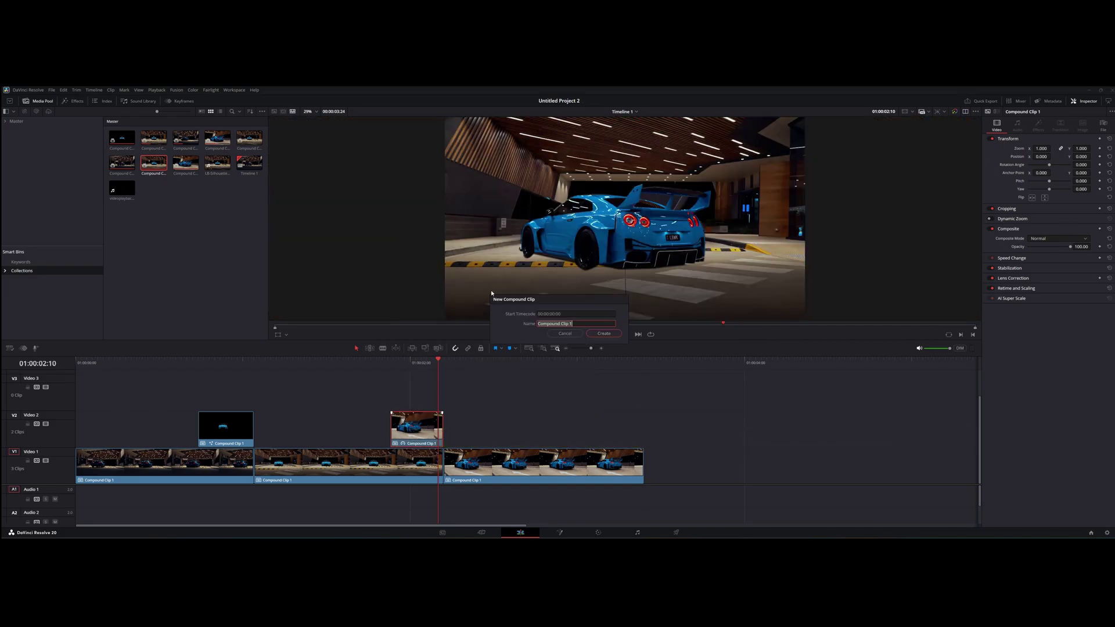
{"action": "left_click", "coordinate": [604, 333]}
Open the rear-view car's compound clip in Fusion and insert a Transform node after its media input
{"action": "left_click", "coordinate": [560, 533]}
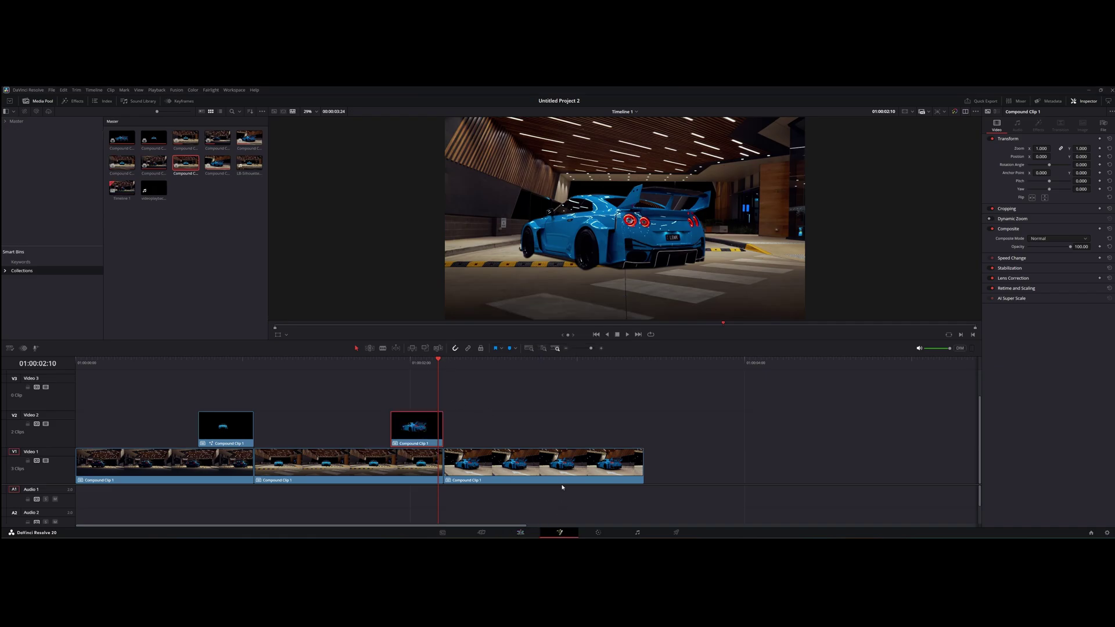
{"action": "key", "text": "shift+space"}
{"action": "type", "text": "Transform"}
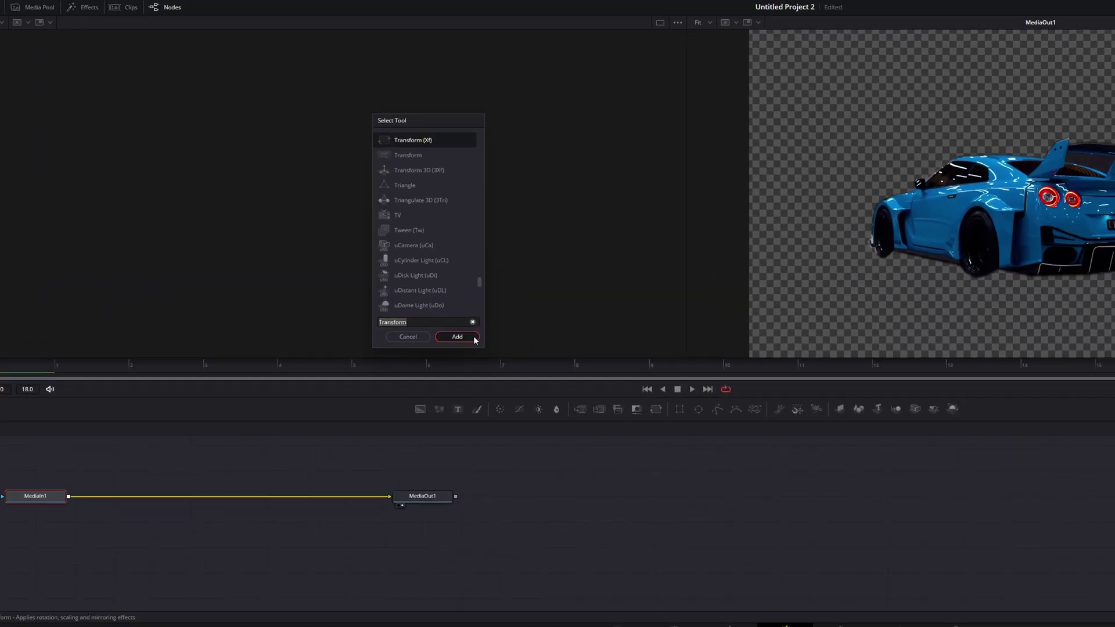
{"action": "key", "text": "Return"}
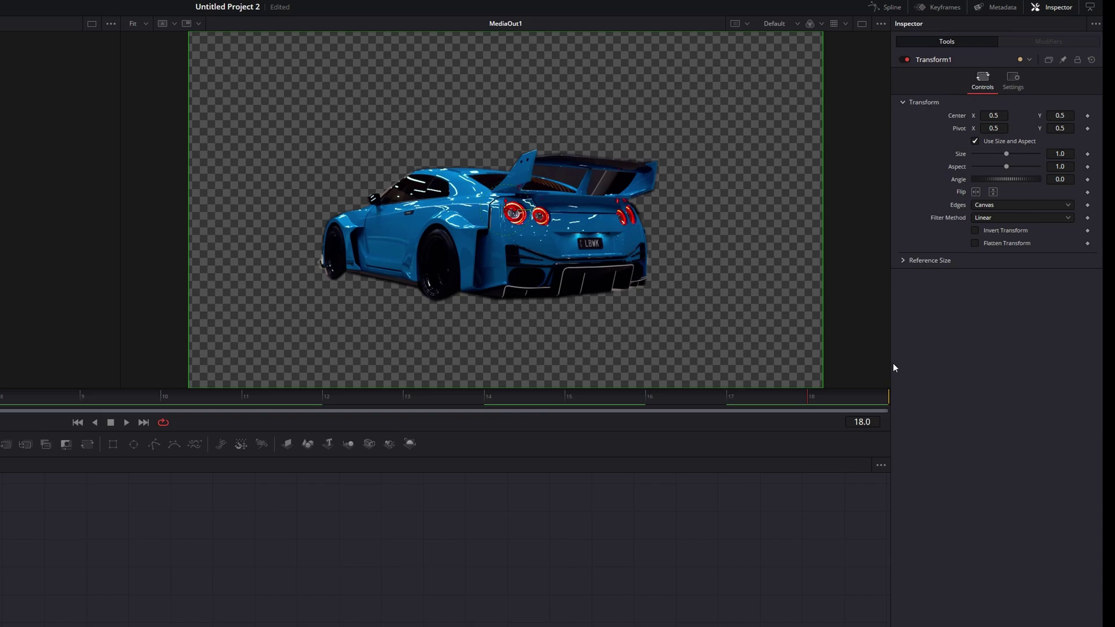
Keyframe the Transform's Center X from about 1.3 at frame 0 to 0.5 at frame 18, and enable motion blur with a 283.5 shutter angle
{"action": "left_click", "coordinate": [1087, 116]}
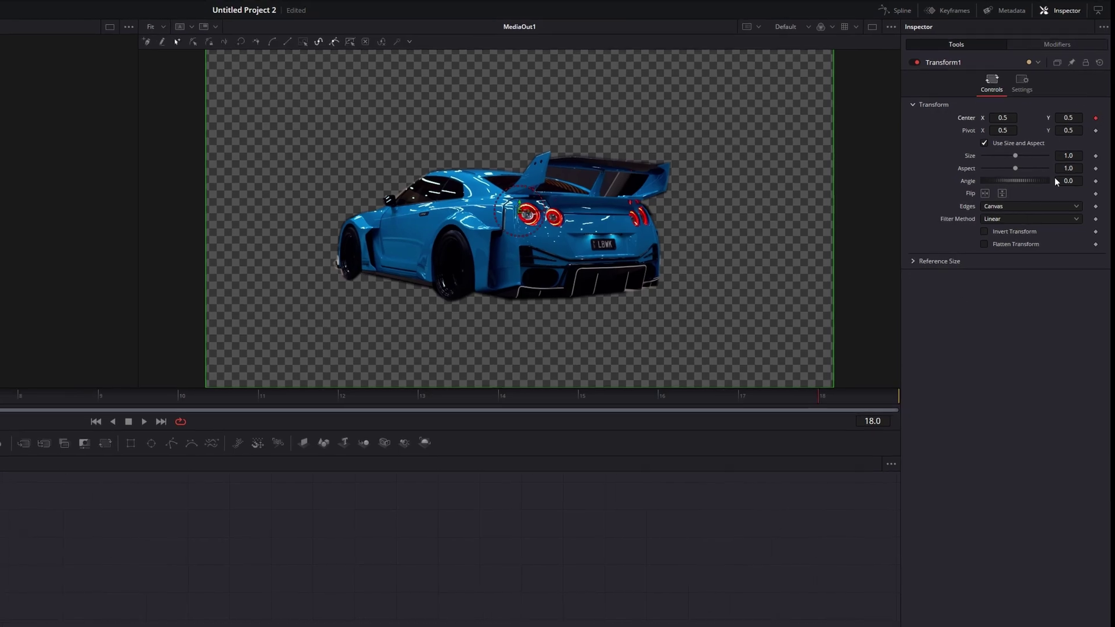
{"action": "left_click_drag", "start_coordinate": [795, 394], "coordinate": [473, 412]}
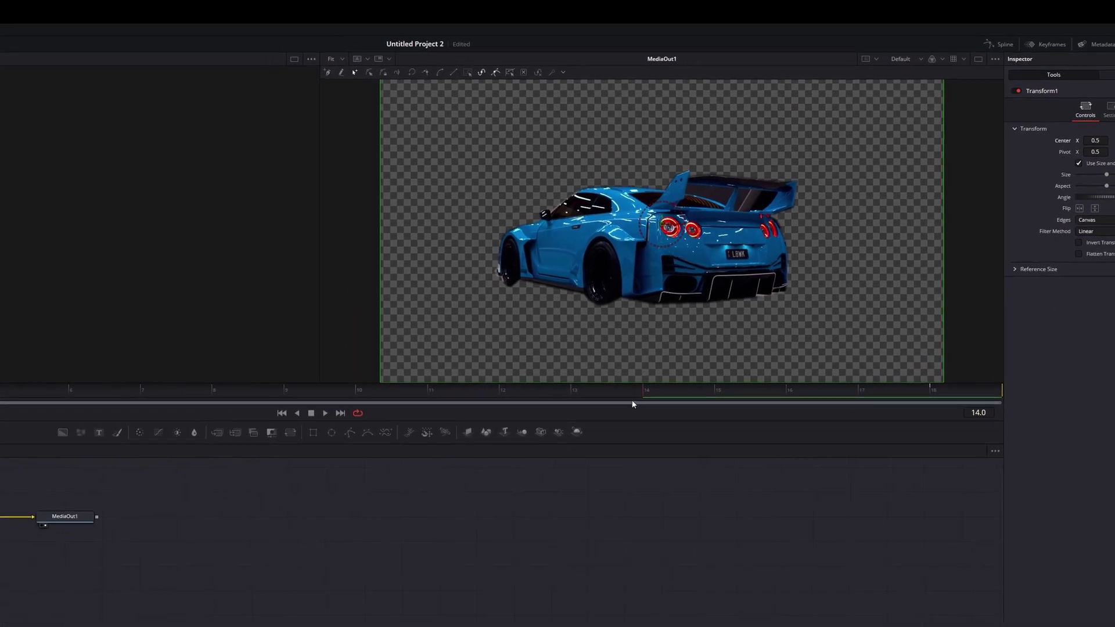
{"action": "left_click_drag", "start_coordinate": [633, 404], "coordinate": [0, 406]}
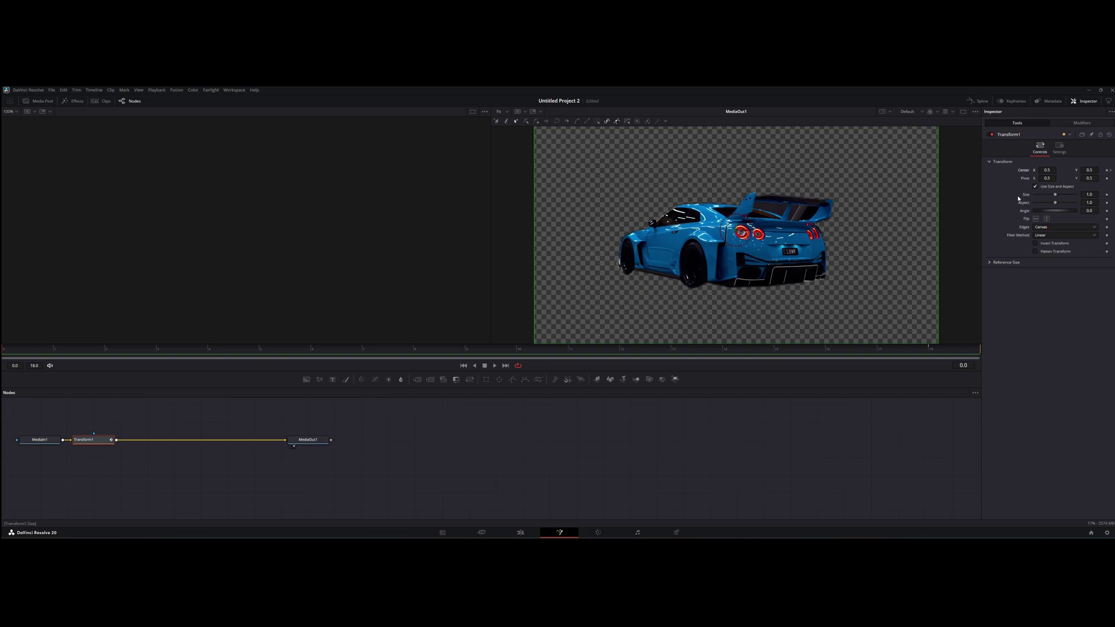
{"action": "left_click_drag", "start_coordinate": [1046, 170], "coordinate": [1044, 173]}
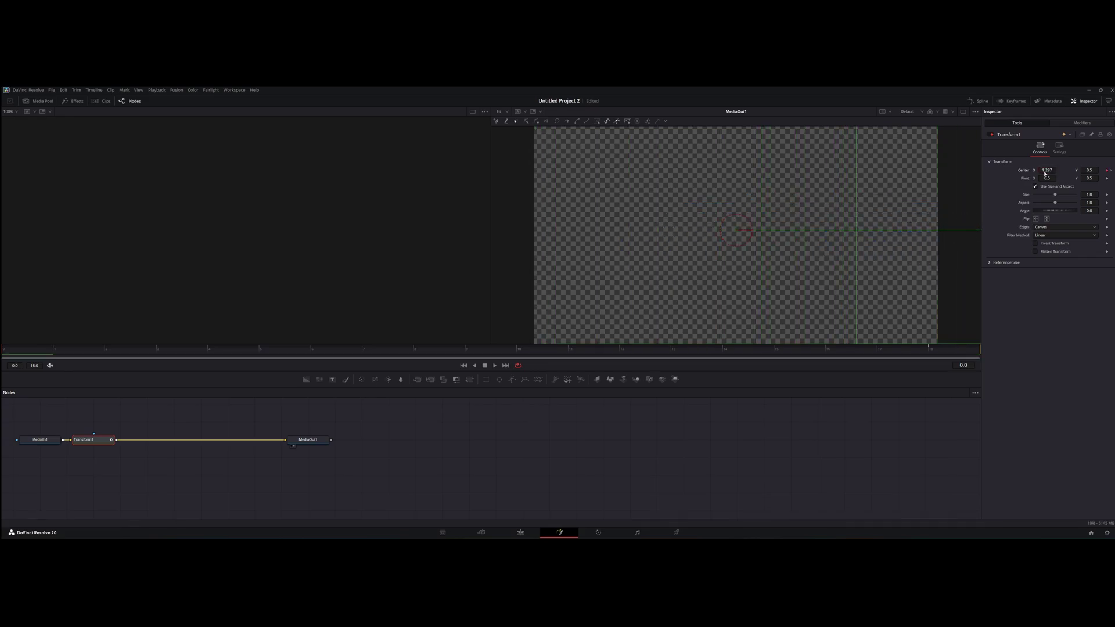
{"action": "left_click", "coordinate": [1065, 148]}
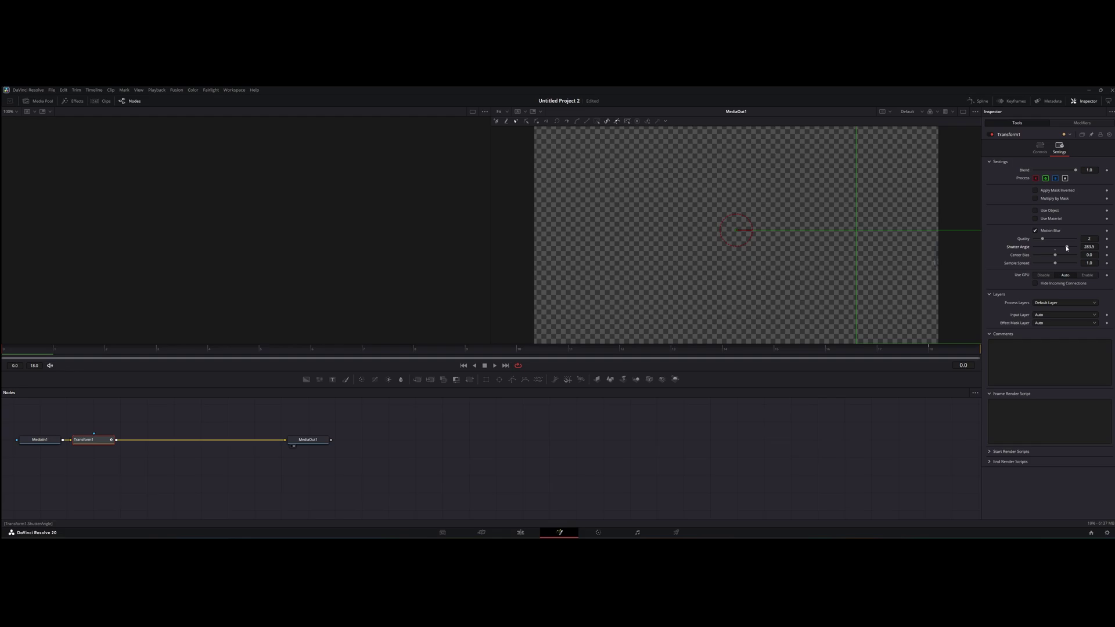
{"action": "left_click", "coordinate": [520, 533]}
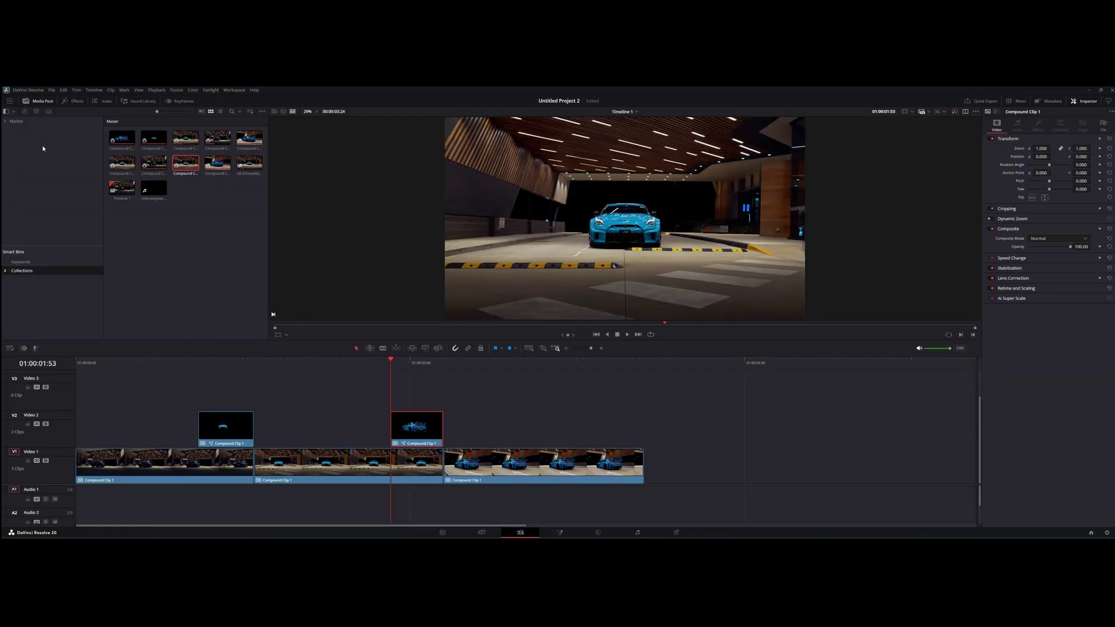
Add an adjustment clip to the timeline, shorten it, and place it on Video 2 directly after the first car cut-out
{"action": "left_click", "coordinate": [75, 103]}
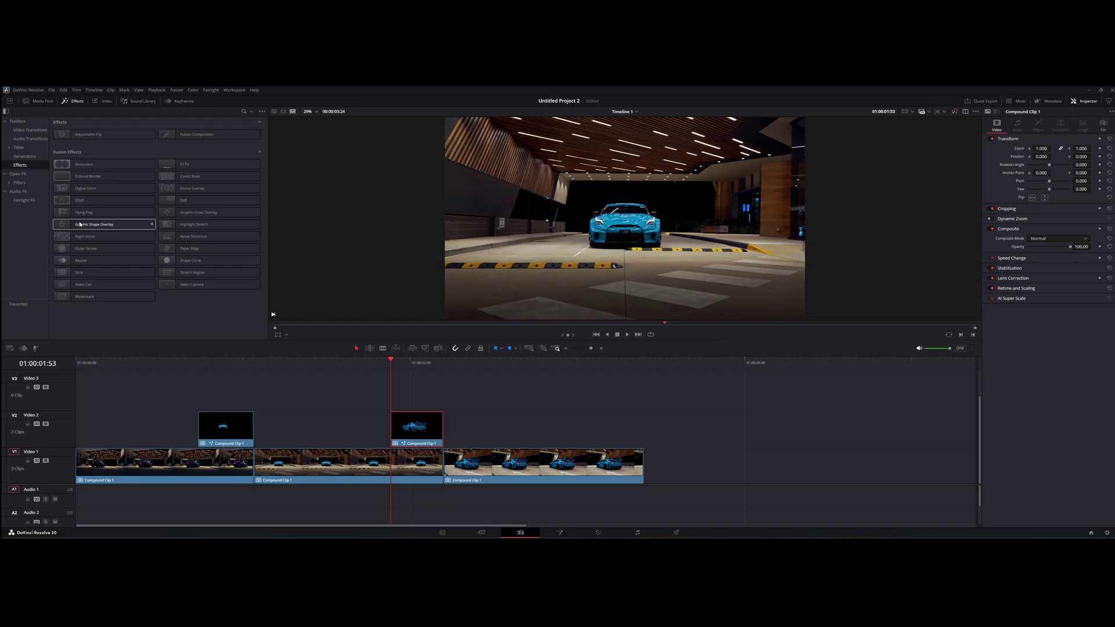
{"action": "left_click_drag", "start_coordinate": [88, 134], "coordinate": [87, 383]}
{"action": "left_click_drag", "start_coordinate": [921, 401], "coordinate": [294, 400]}
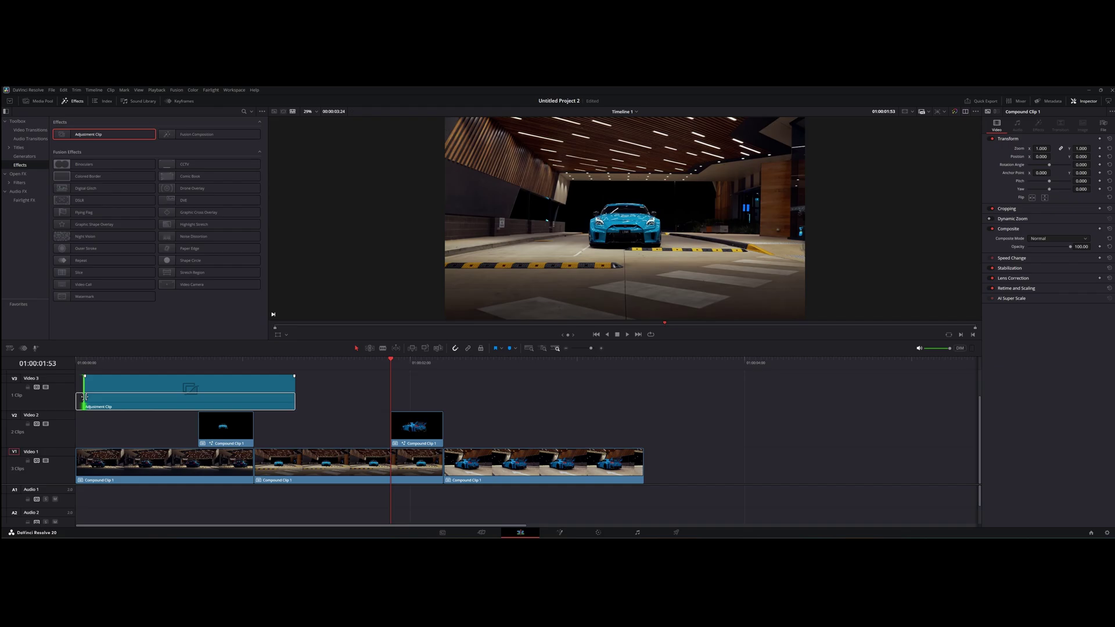
{"action": "left_click_drag", "start_coordinate": [85, 398], "coordinate": [302, 431]}
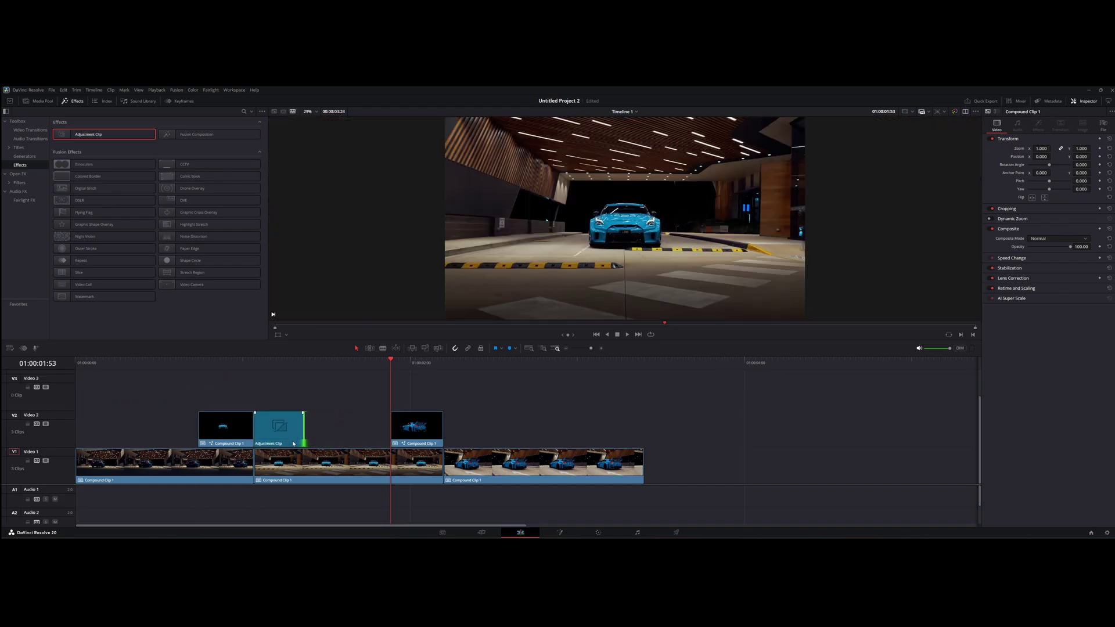
Open the adjustment clip in Fusion and insert a Camera Shake node
{"action": "right_click", "coordinate": [280, 427]}
{"action": "left_click", "coordinate": [294, 385]}
{"action": "key", "text": "shift+space"}
{"action": "type", "text": "camerq"}
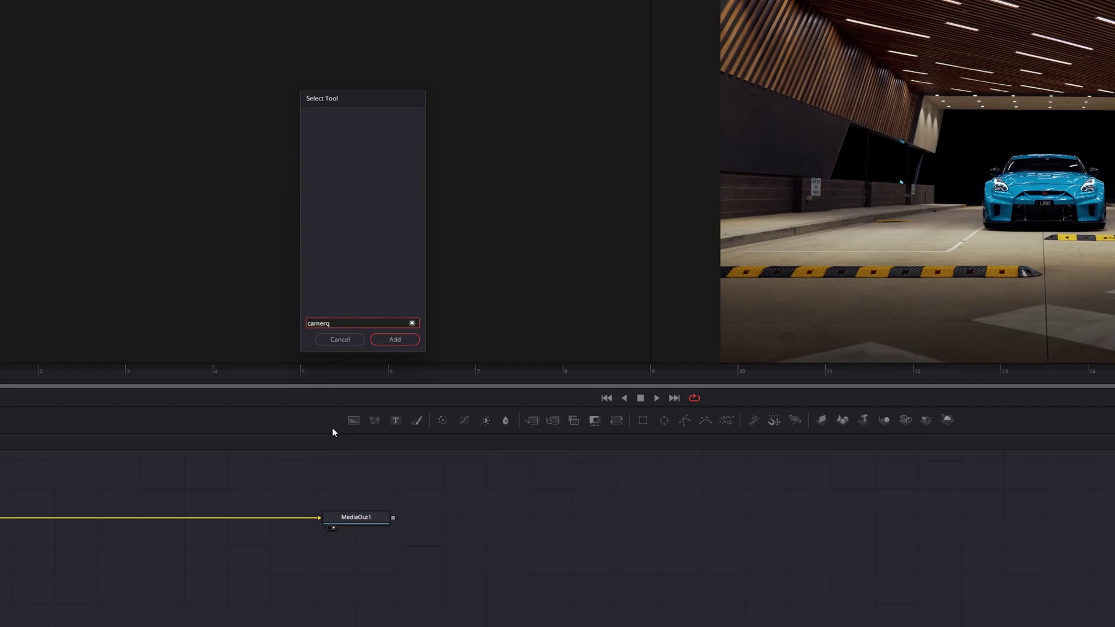
{"action": "key", "text": "BackSpace"}
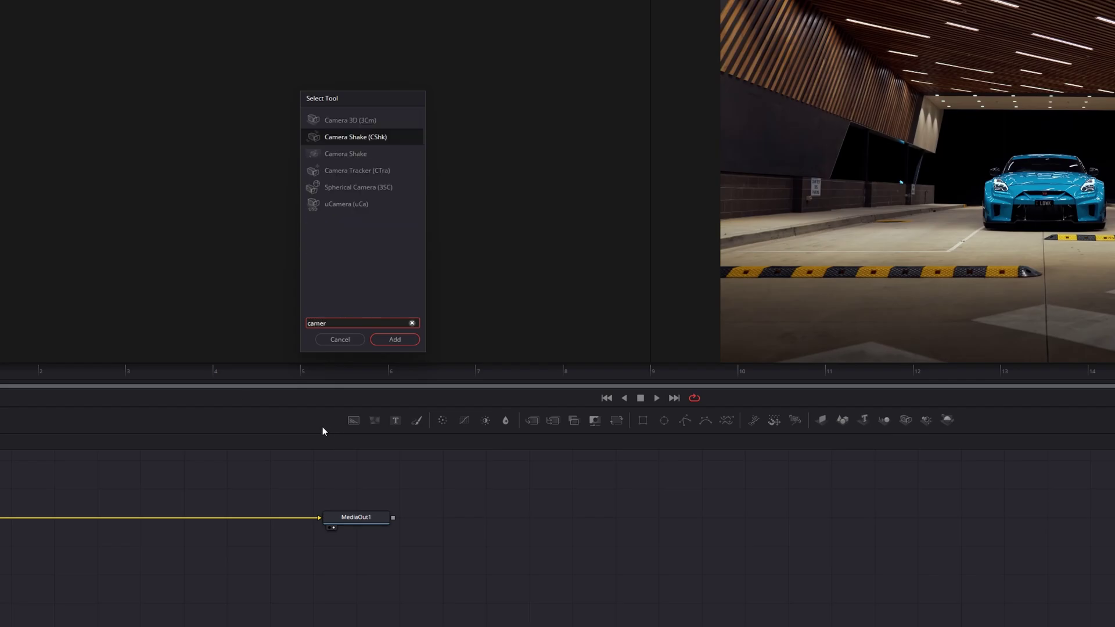
{"action": "left_click", "coordinate": [337, 139]}
{"action": "left_click", "coordinate": [395, 339]}
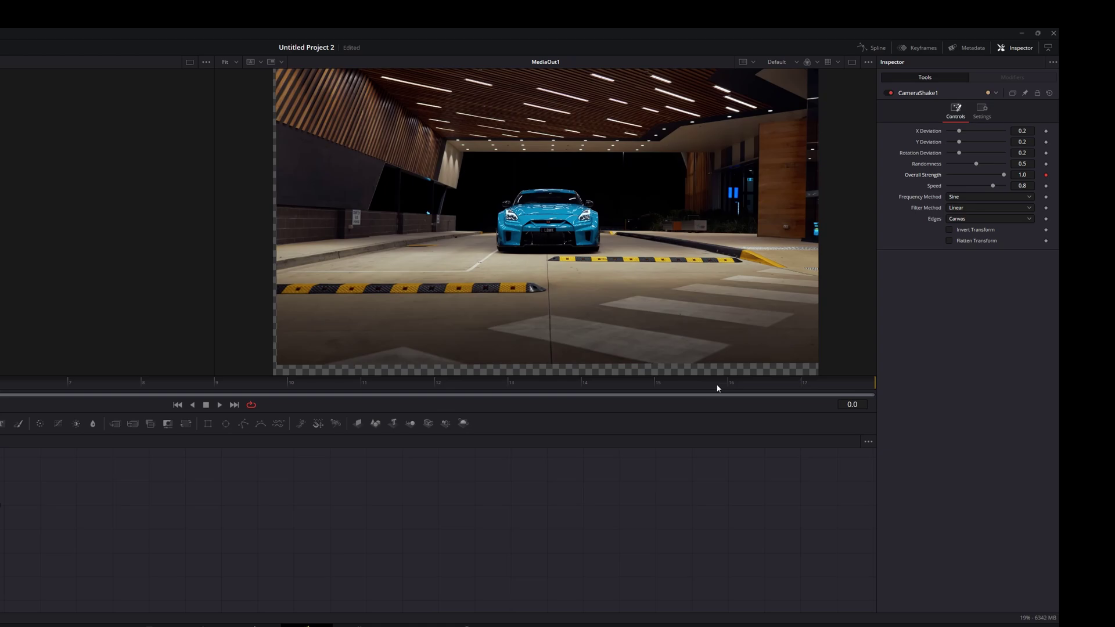
Set the Camera Shake edges to Mirror and keyframe its overall strength from 1.0 at frame 0 to 0.0 at frame 17
{"action": "left_click", "coordinate": [1016, 219]}
{"action": "left_click", "coordinate": [964, 247]}
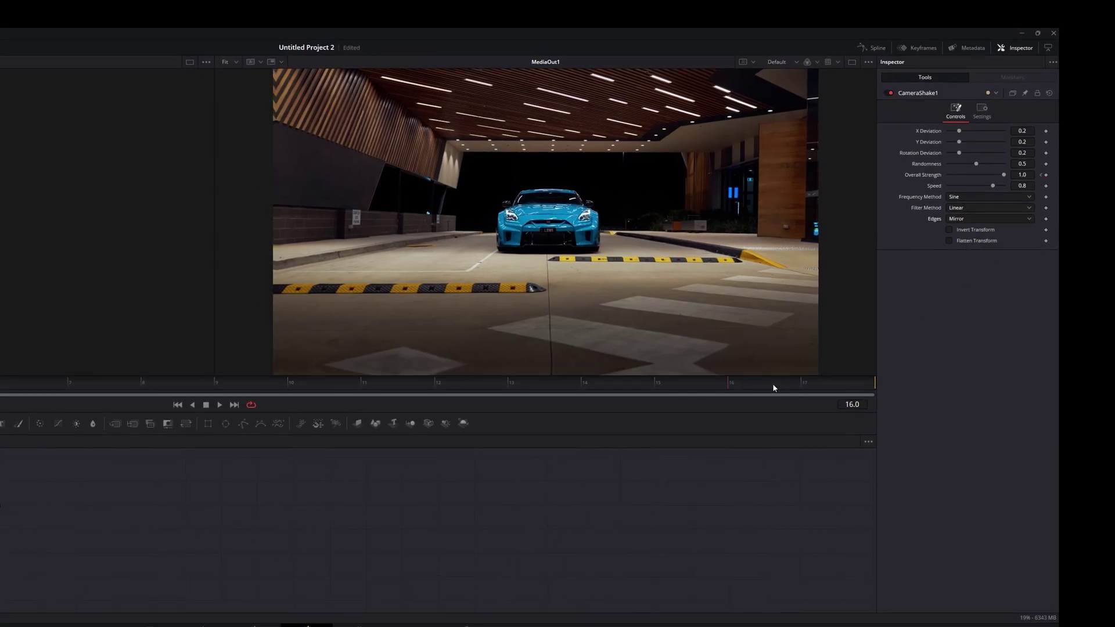
{"action": "left_click_drag", "start_coordinate": [773, 385], "coordinate": [847, 383]}
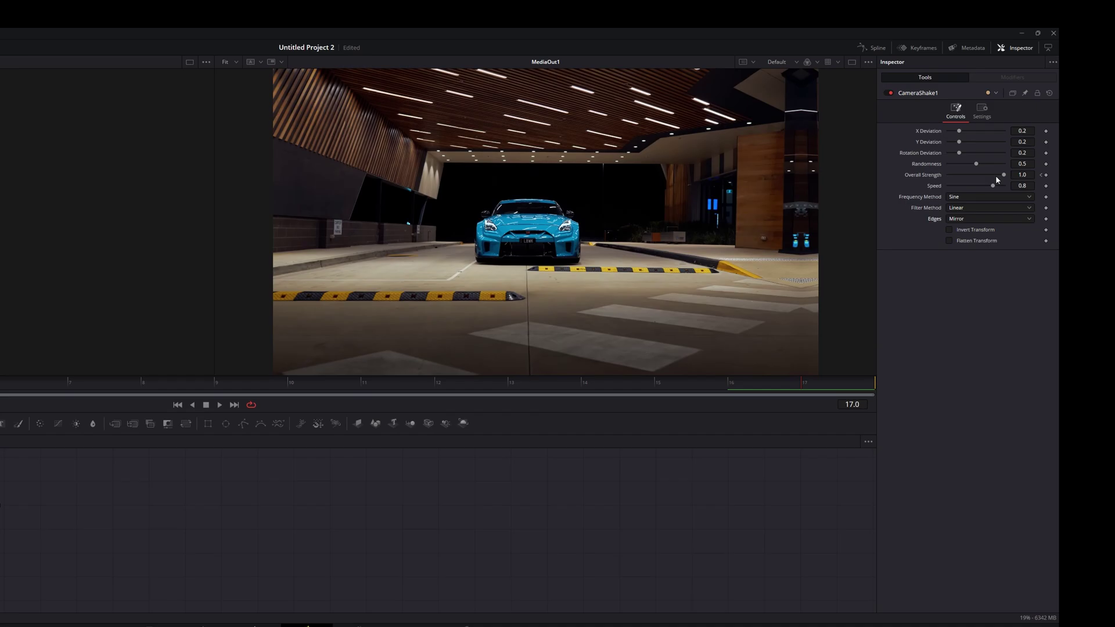
{"action": "left_click_drag", "start_coordinate": [997, 179], "coordinate": [930, 186]}
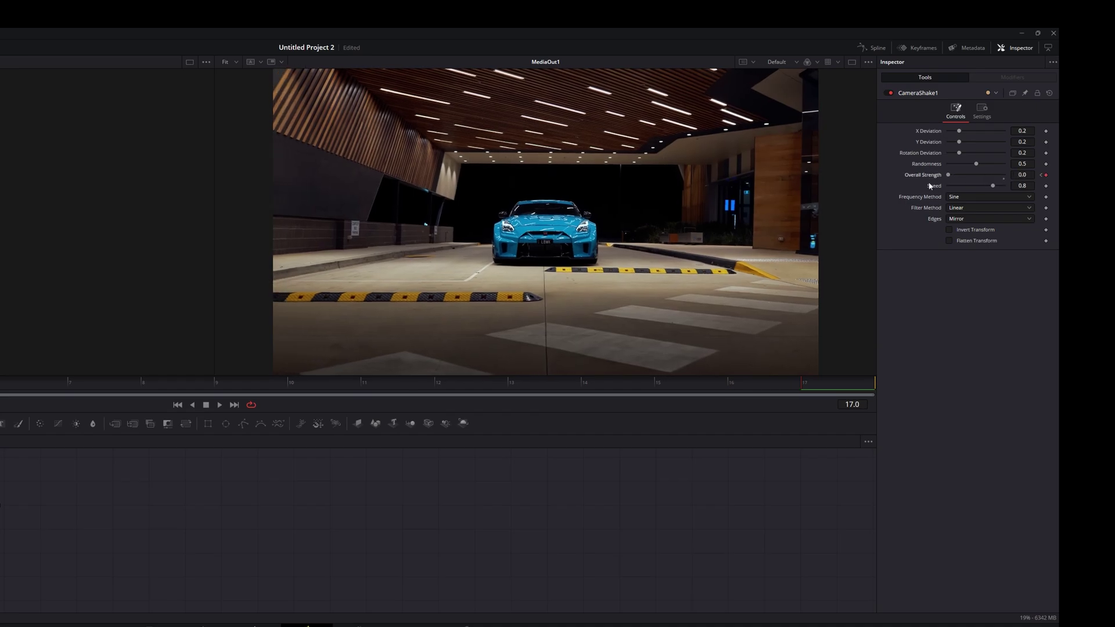
Enable motion blur on the Camera Shake node and raise its shutter angle to about 303
{"action": "left_click", "coordinate": [983, 109]}
{"action": "left_click", "coordinate": [950, 222]}
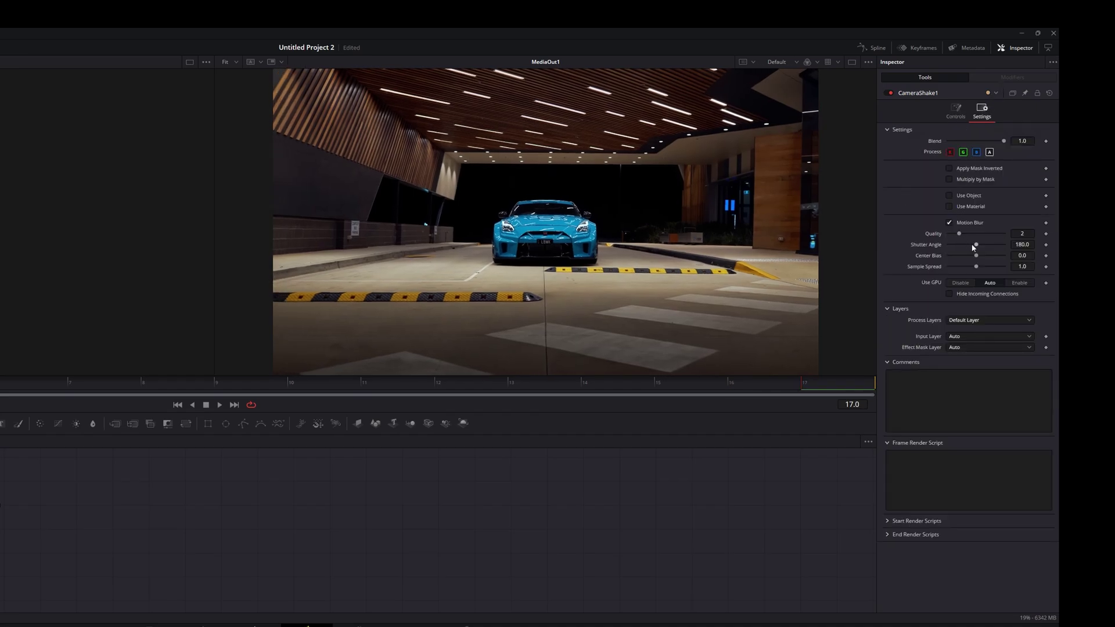
{"action": "left_click_drag", "start_coordinate": [977, 245], "coordinate": [984, 246]}
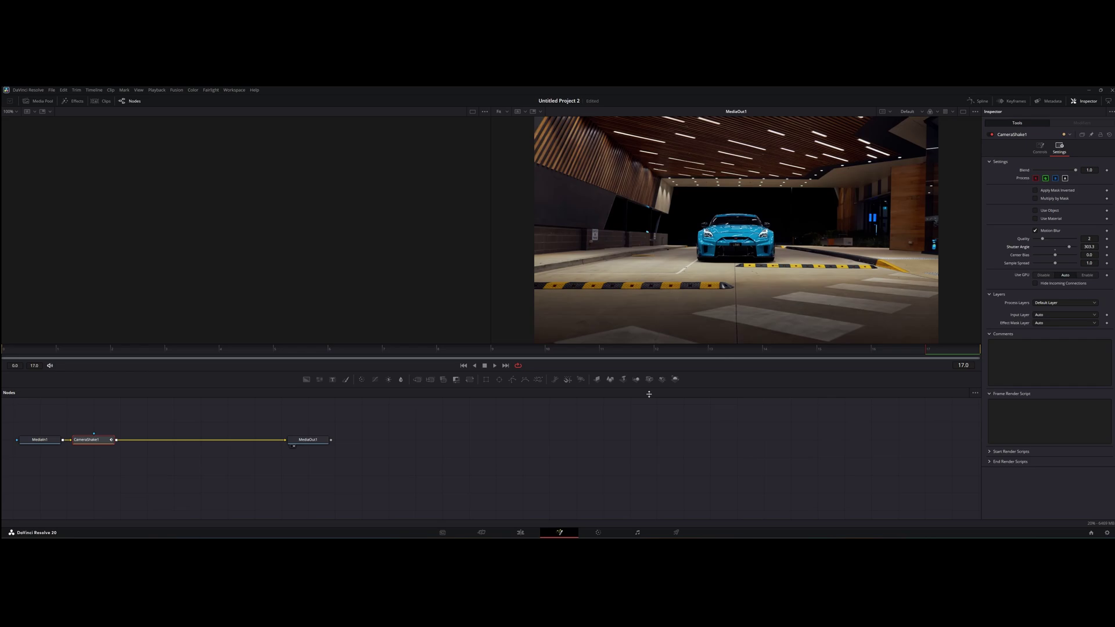
Insert a Directional Blur node after the Camera Shake node
{"action": "key", "text": "shift+space"}
{"action": "type", "text": "dire"}
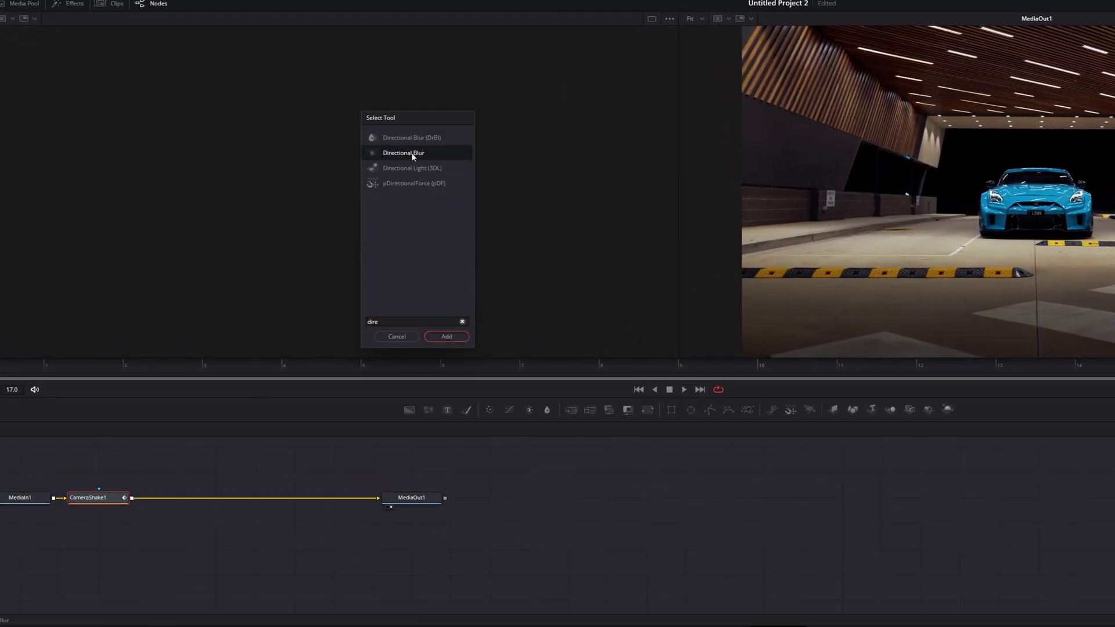
{"action": "left_click", "coordinate": [407, 153]}
{"action": "left_click", "coordinate": [447, 337]}
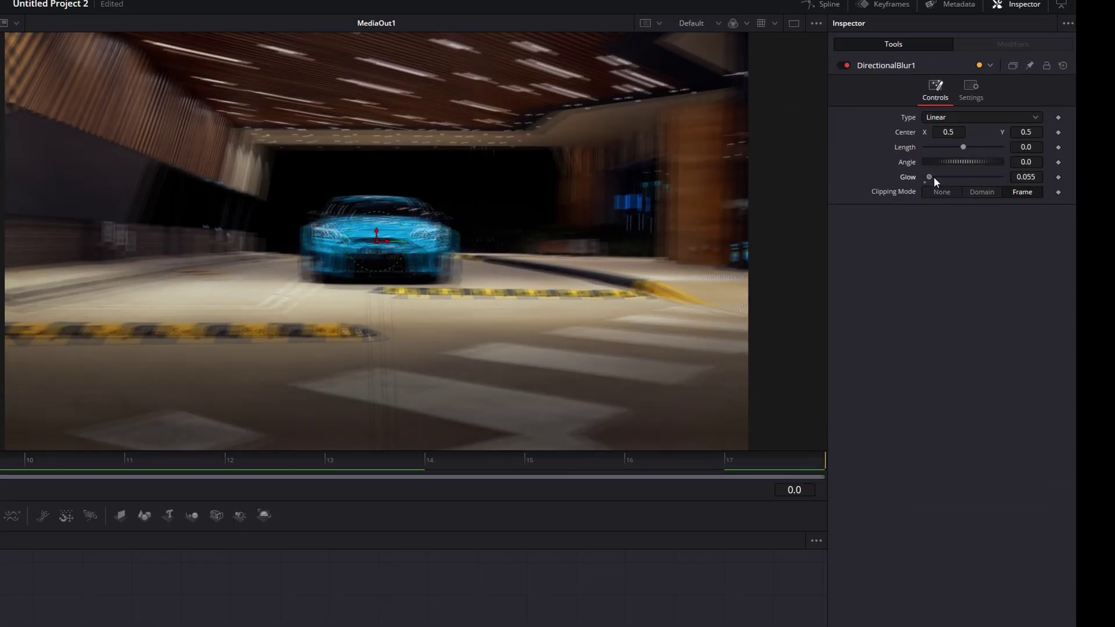
Keyframe the Directional Blur with glow 0.165, length 0.021 and angle 20.9 at frame 0, and all three at 0.0 at frame 17
{"action": "left_click_drag", "start_coordinate": [932, 176], "coordinate": [970, 145]}
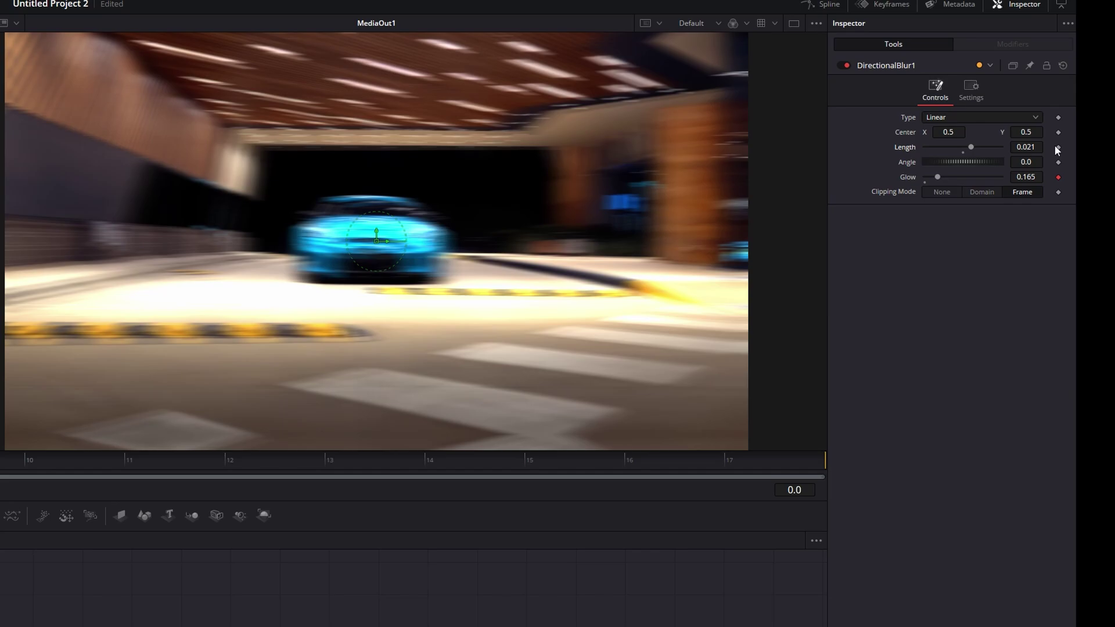
{"action": "left_click", "coordinate": [1058, 162]}
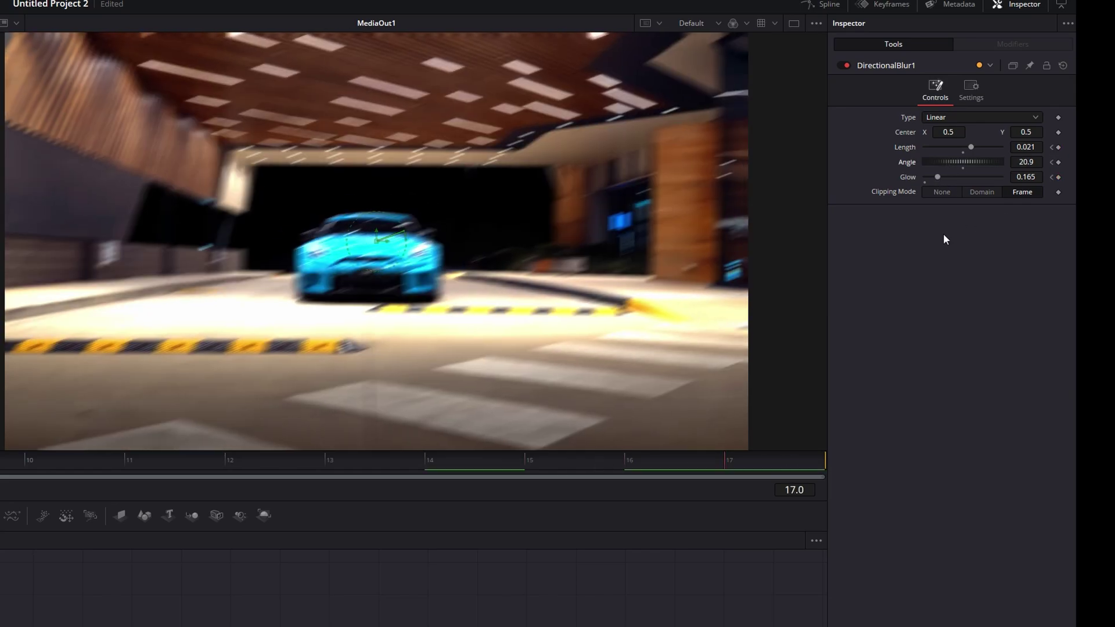
{"action": "left_click_drag", "start_coordinate": [938, 177], "coordinate": [899, 174]}
{"action": "left_click_drag", "start_coordinate": [971, 146], "coordinate": [966, 163]}
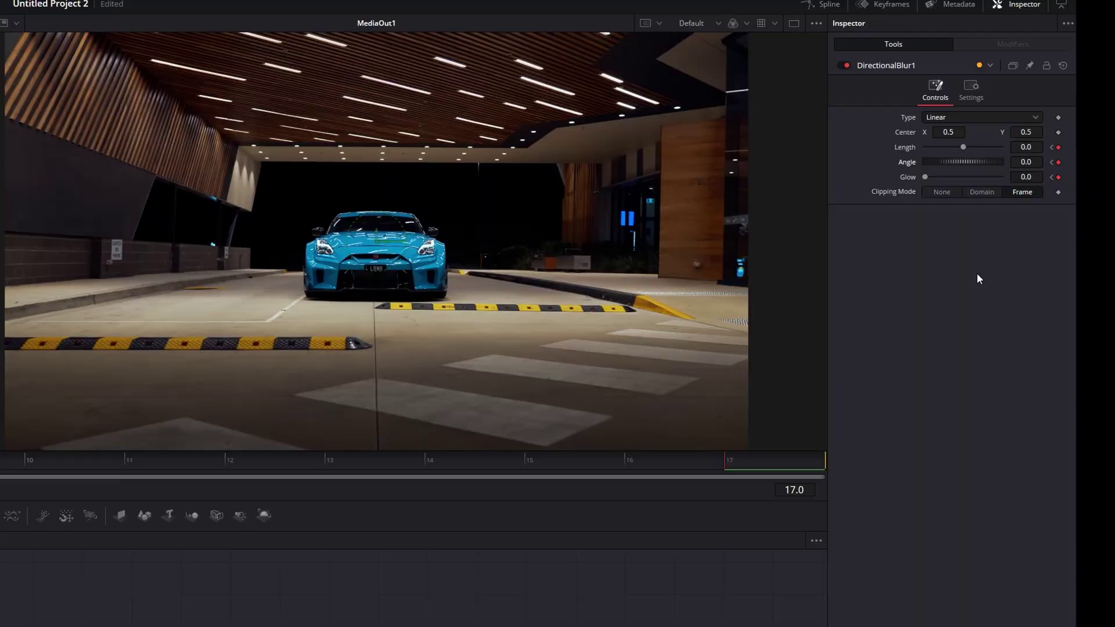
Return to the edit timeline and duplicate the adjustment clip on Video 2 to the start of the third clip
{"action": "left_click", "coordinate": [514, 535]}
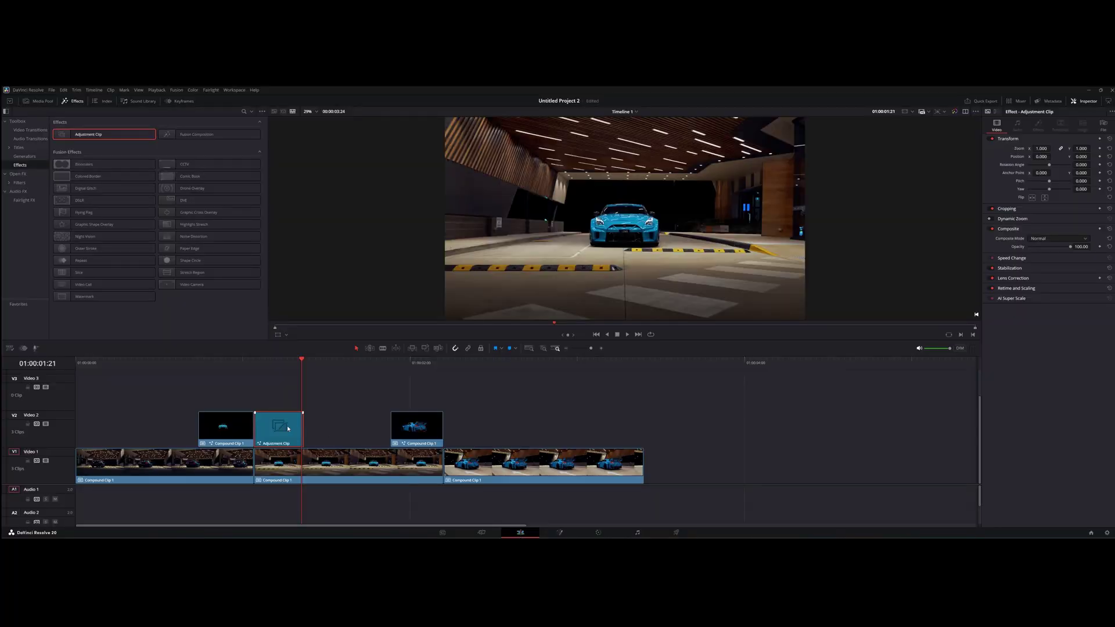
{"action": "left_click_drag", "start_coordinate": [288, 428], "coordinate": [474, 426]}
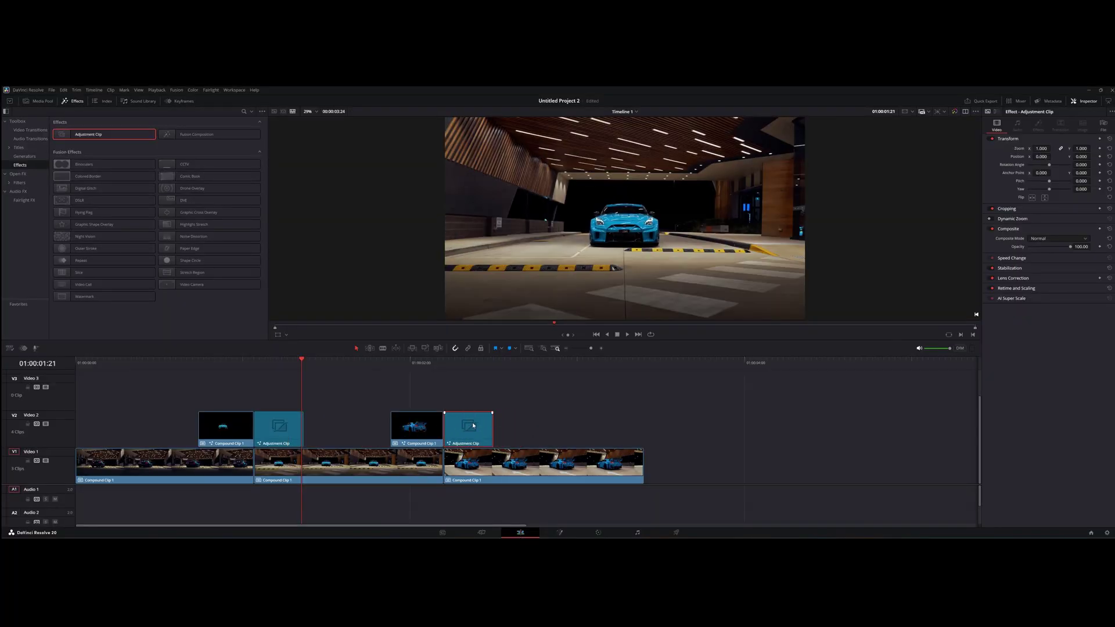